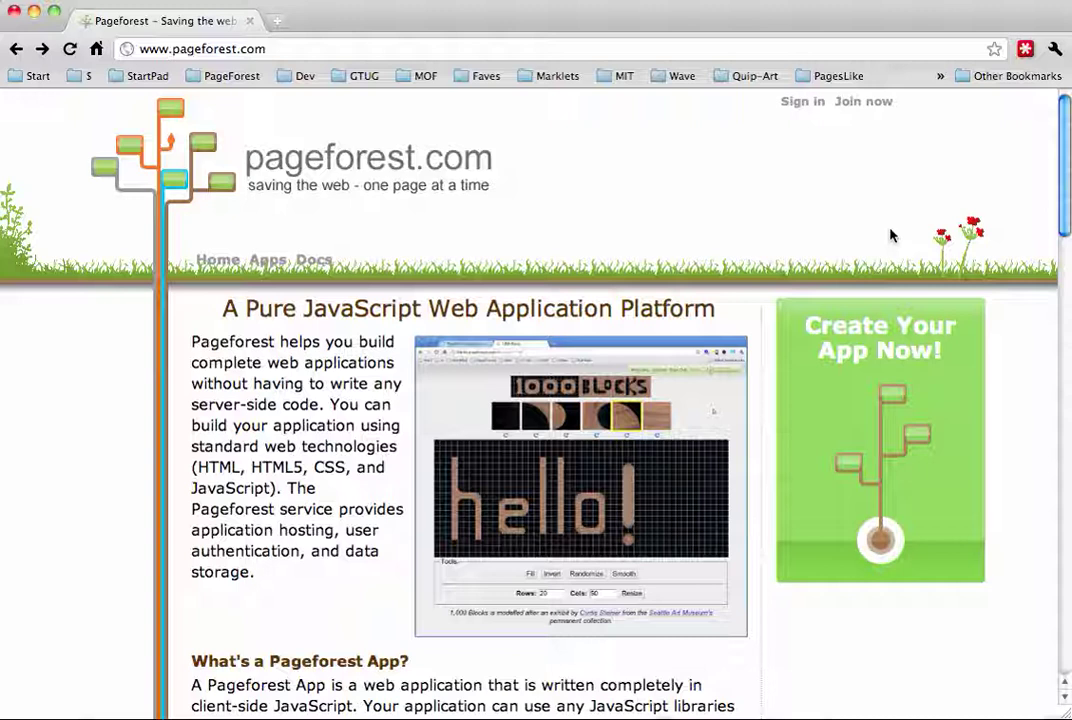
Step: Open the Scratch sample application at scratch.pageforest.com from its bookmark
scroll(892, 235, "down", 10)
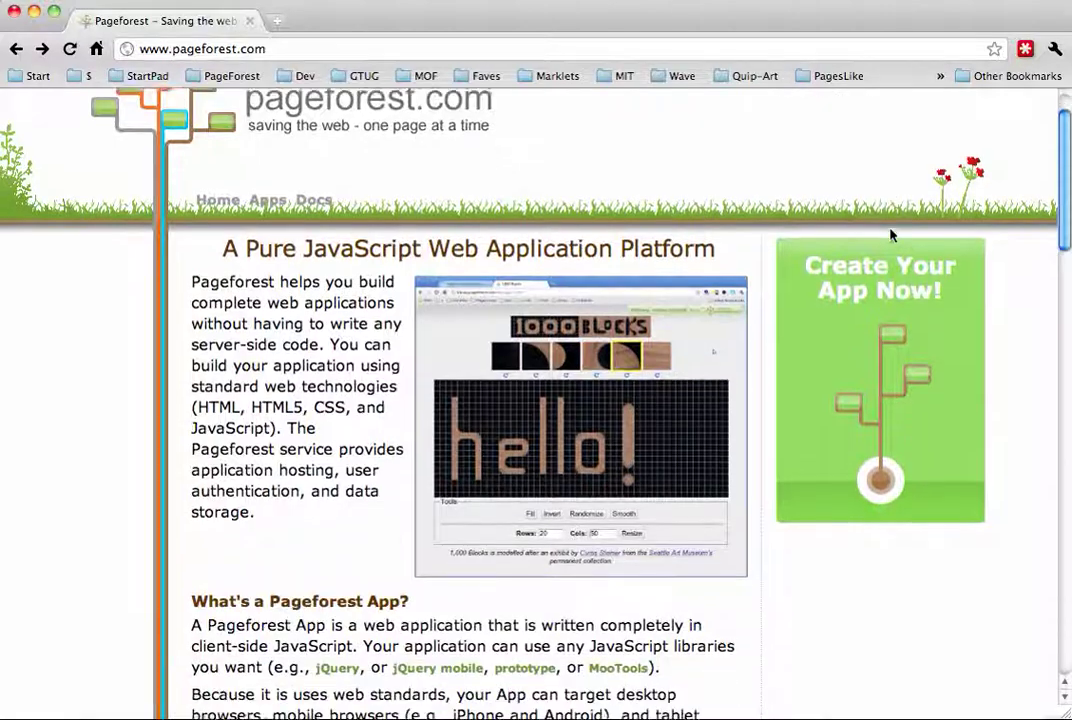
scroll(892, 235, "down", 15)
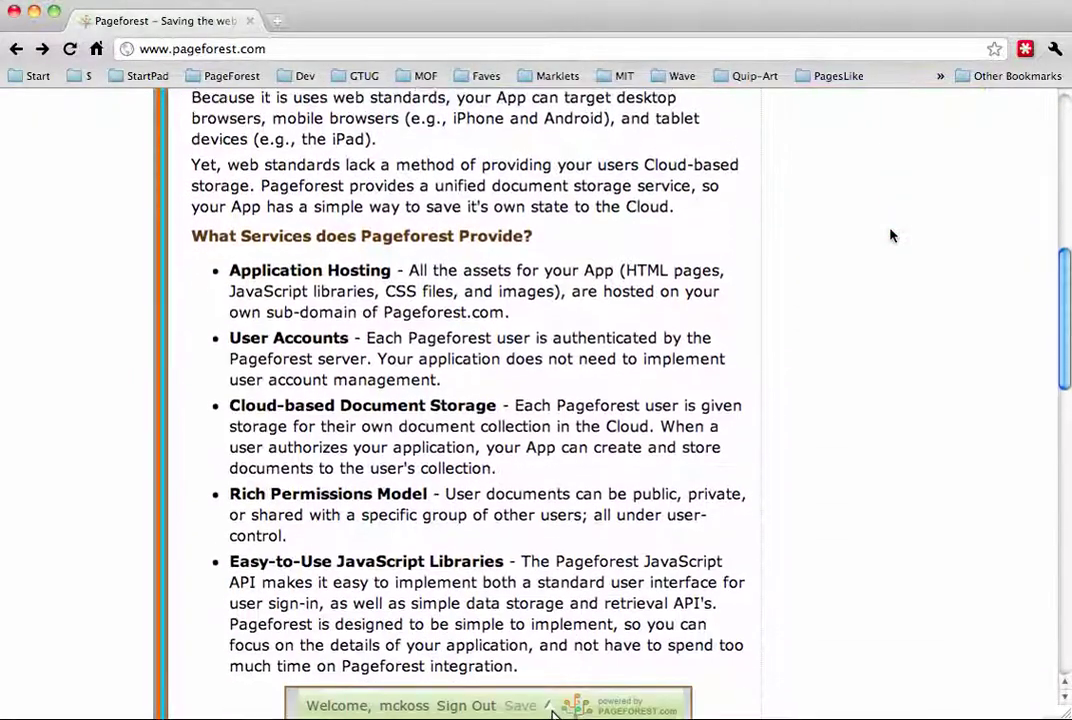
scroll(892, 235, "down", 8)
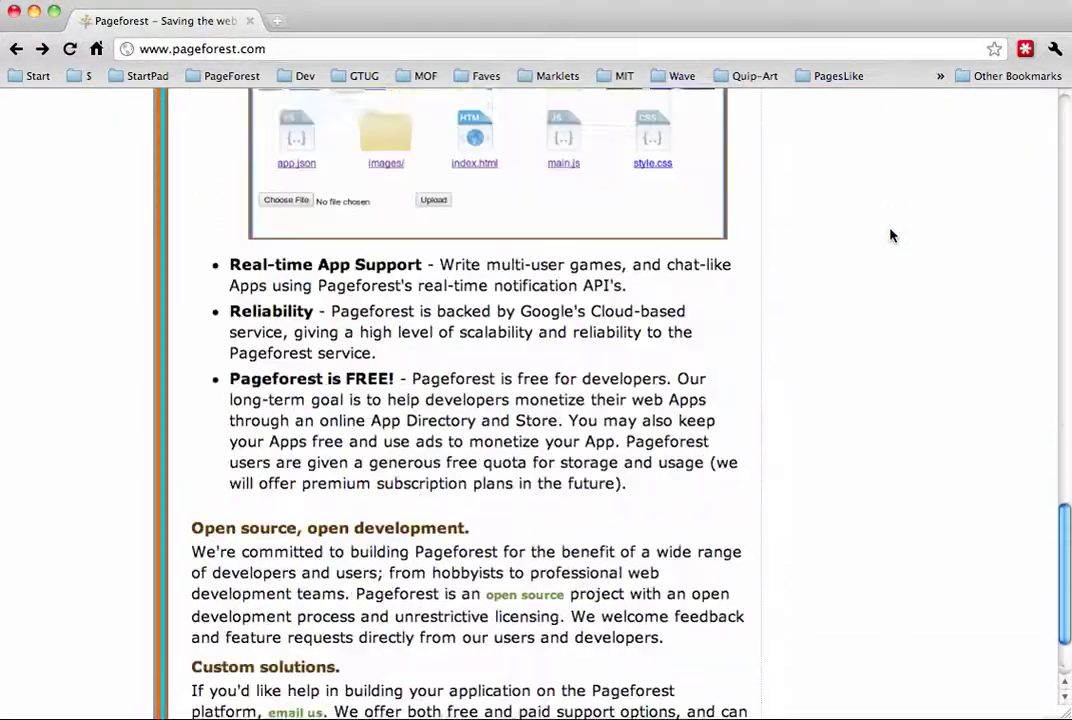
scroll(892, 235, "up", 20)
scroll(892, 235, "up", 10)
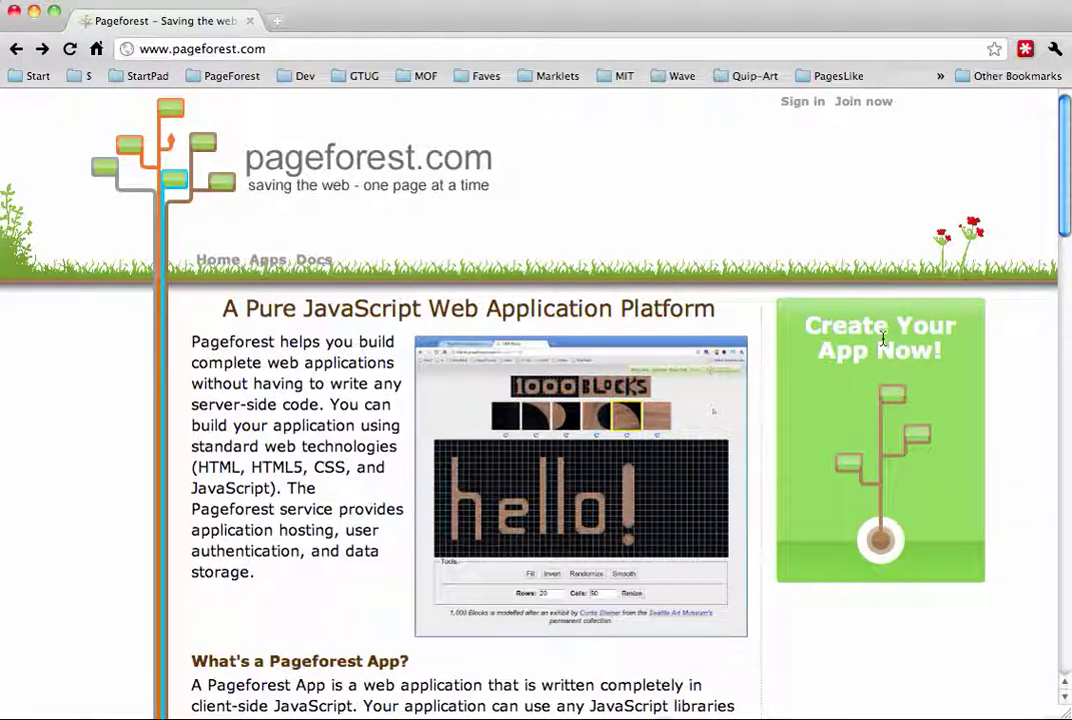
left_click(870, 404)
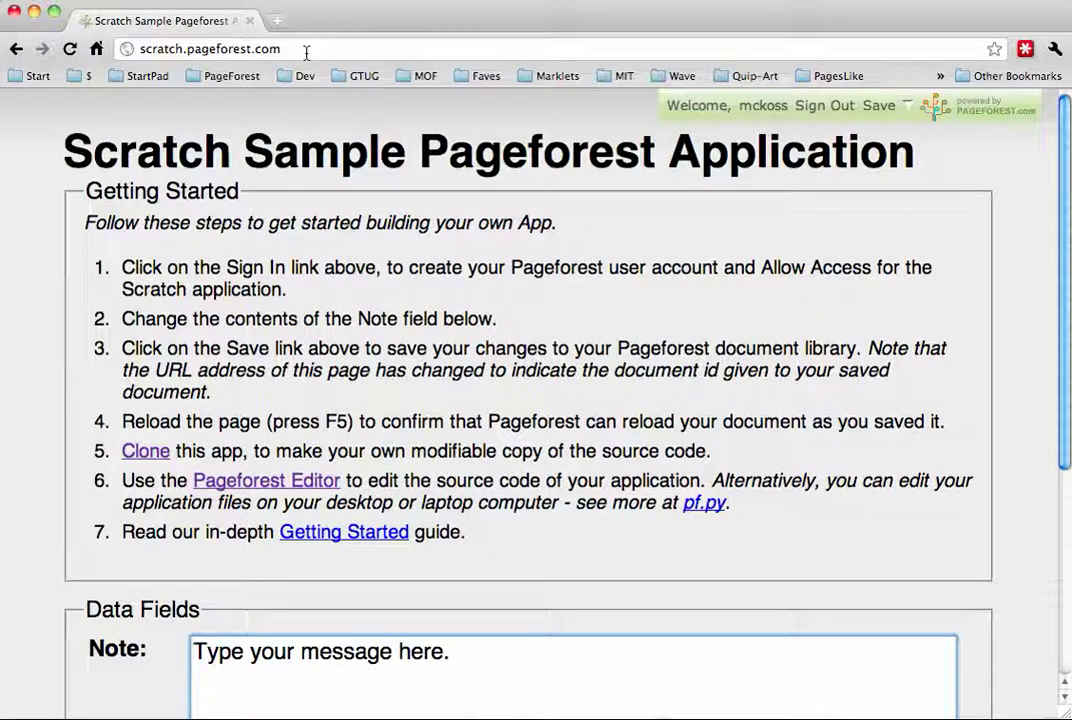
Step: Replace the Note field's text with 'This is my note.'
scroll(528, 221, "down", 5)
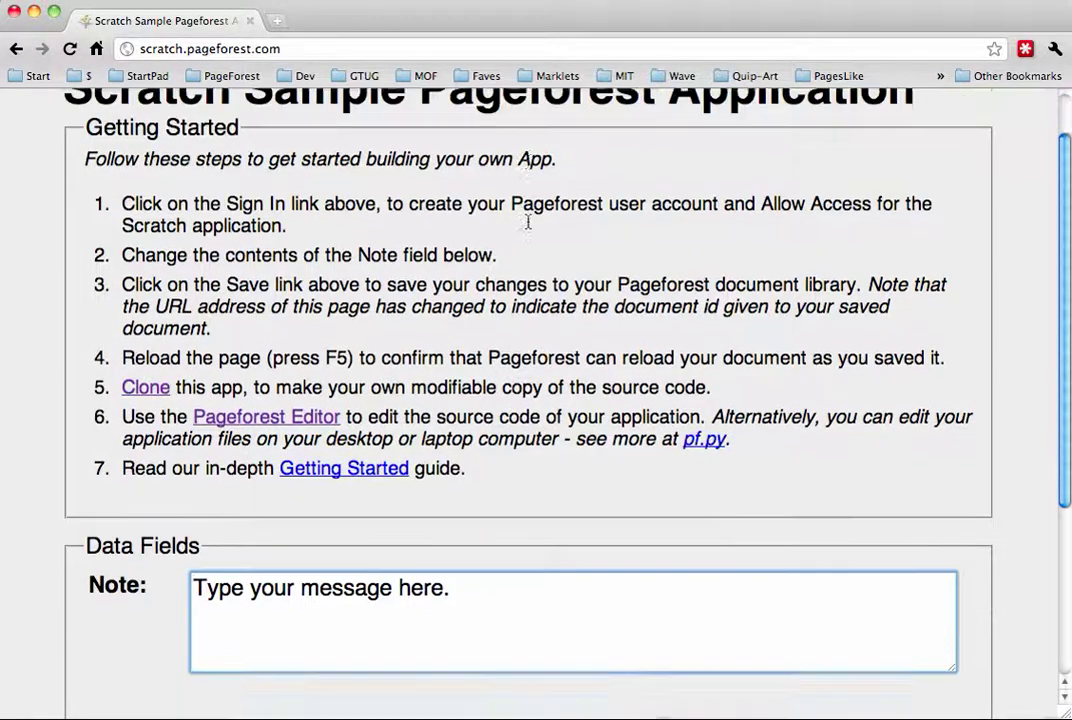
scroll(528, 221, "up", 4)
scroll(528, 221, "down", 3)
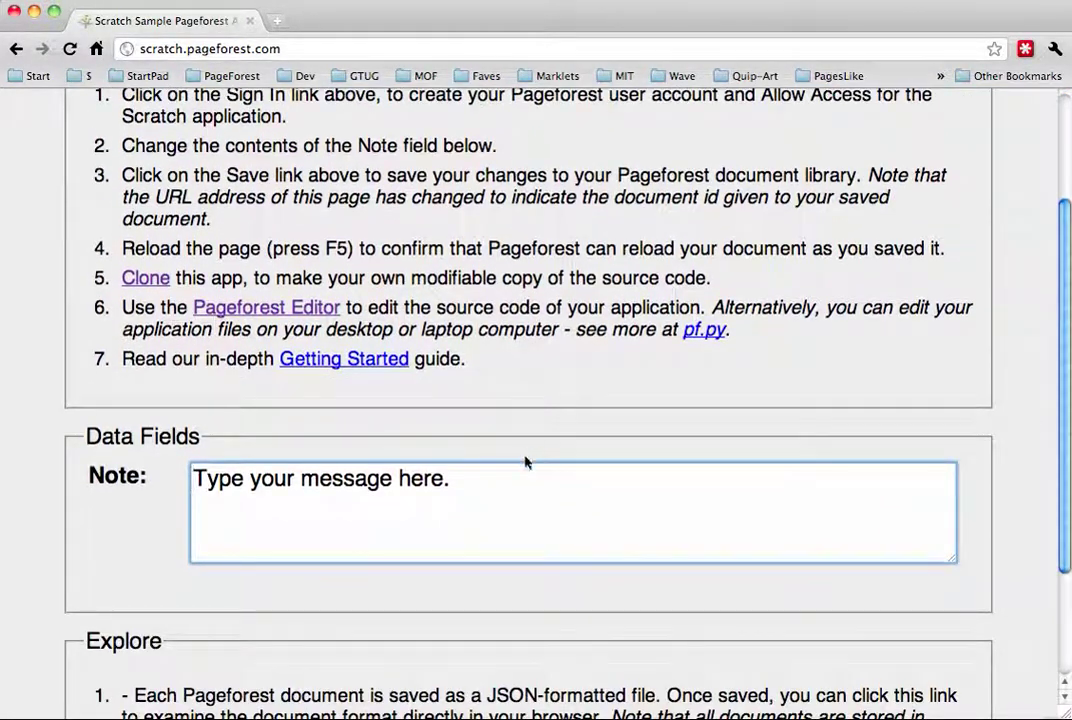
left_click_drag(500, 483, 192, 478)
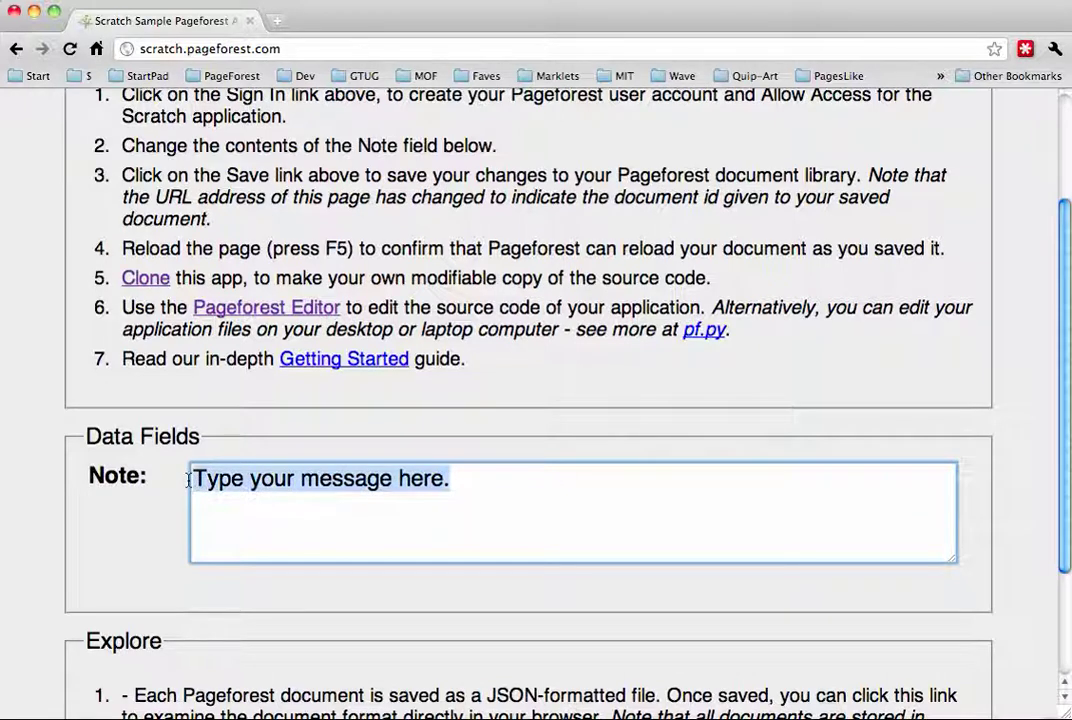
type("This is my note.")
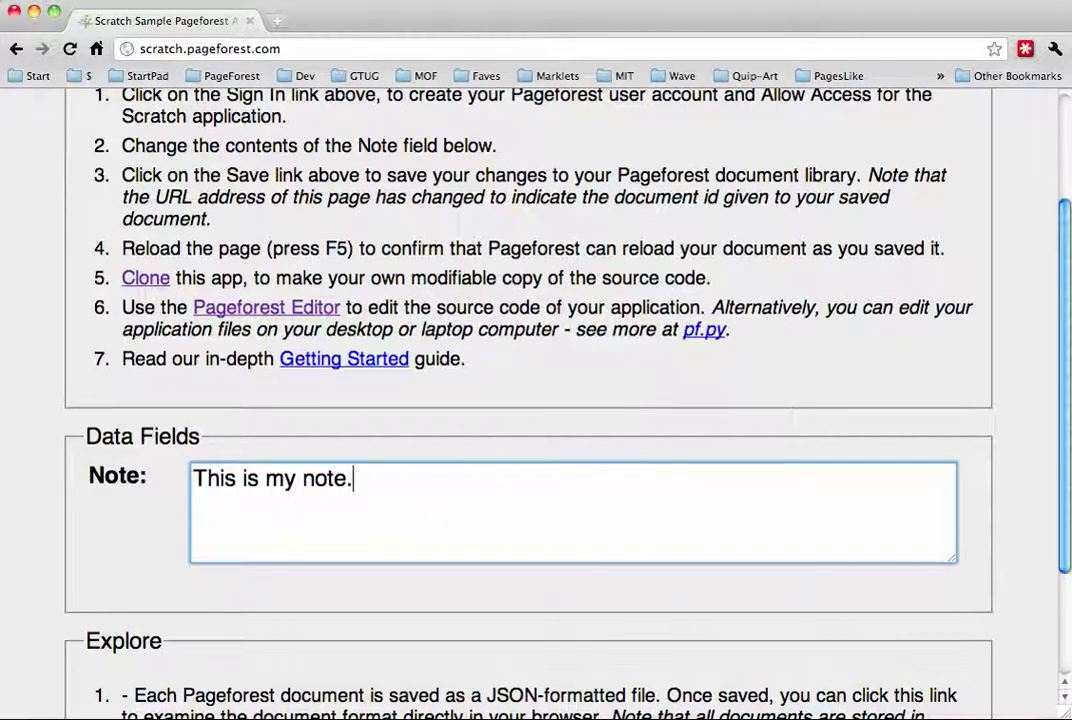
left_click_drag(1066, 282, 1066, 177)
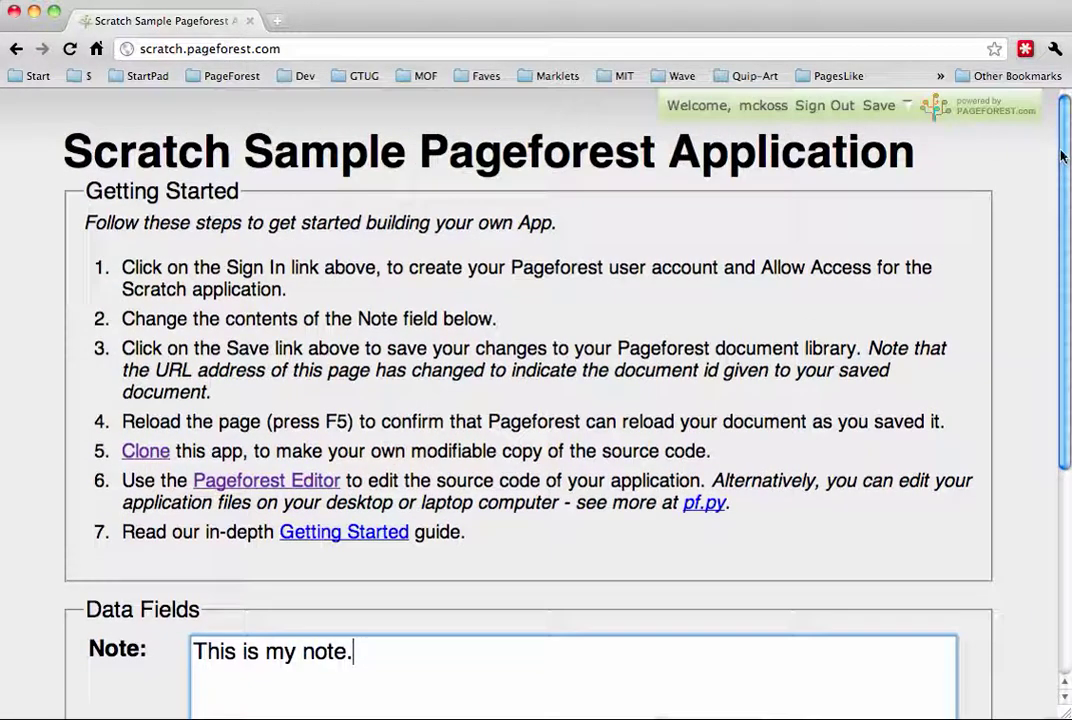
Step: Save the note as a public document titled 'Demo Scratch Doc'
left_click(879, 106)
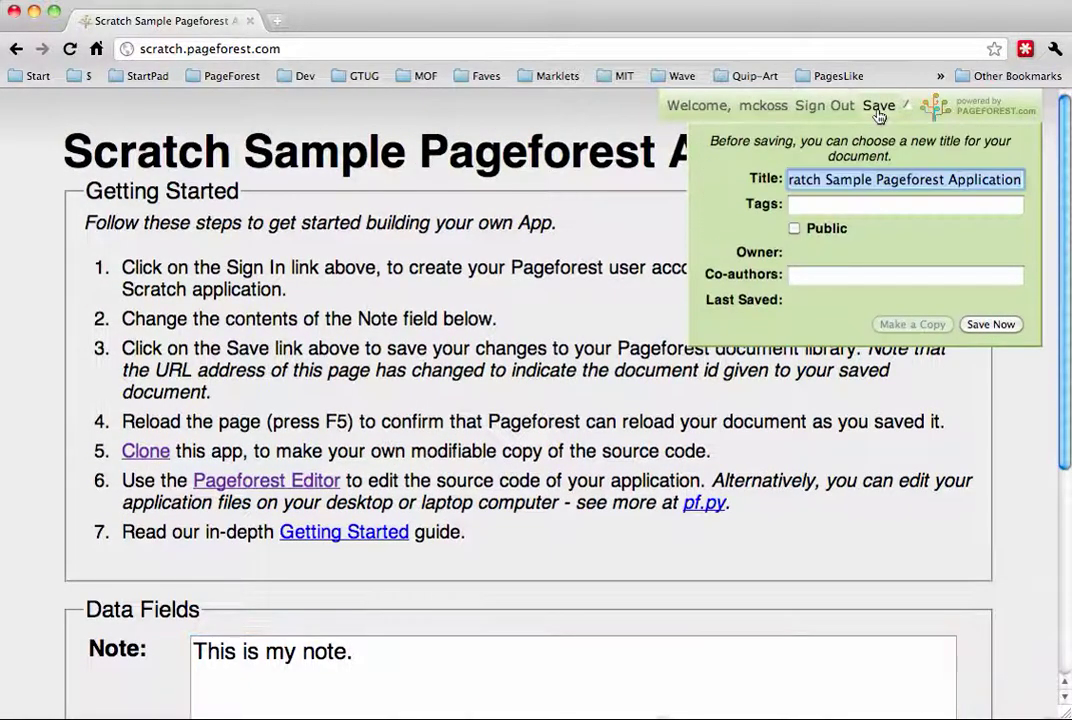
type("Demo Note")
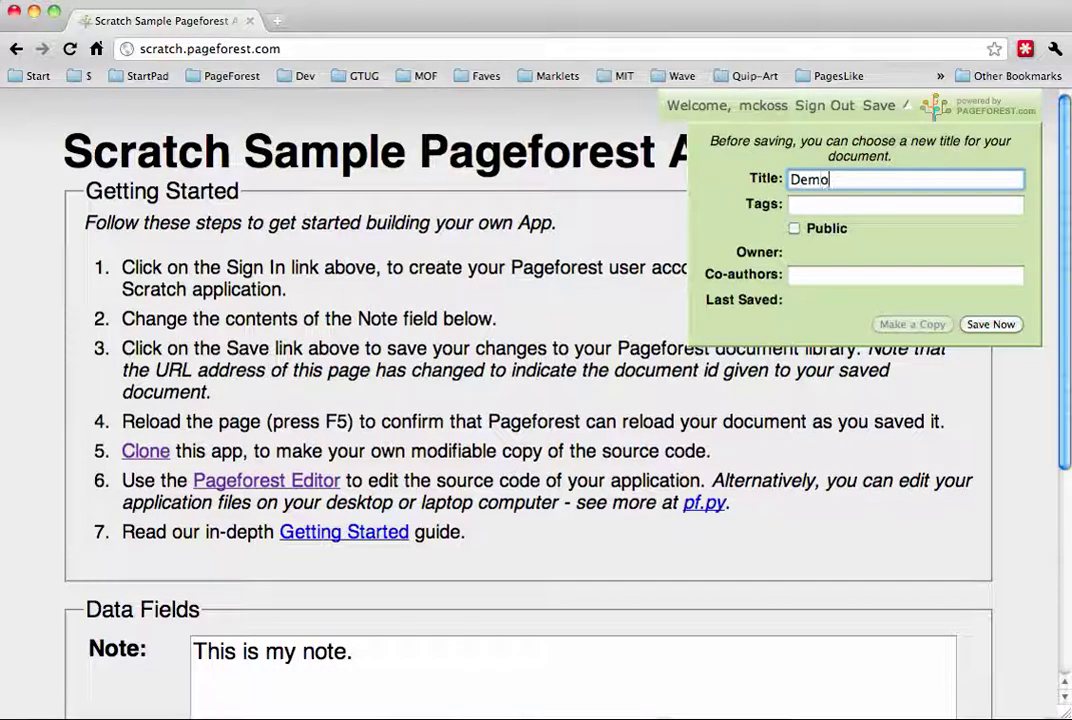
key("BackSpace")
key("BackSpace")
key("BackSpace")
key("BackSpace")
type("Scratch App")
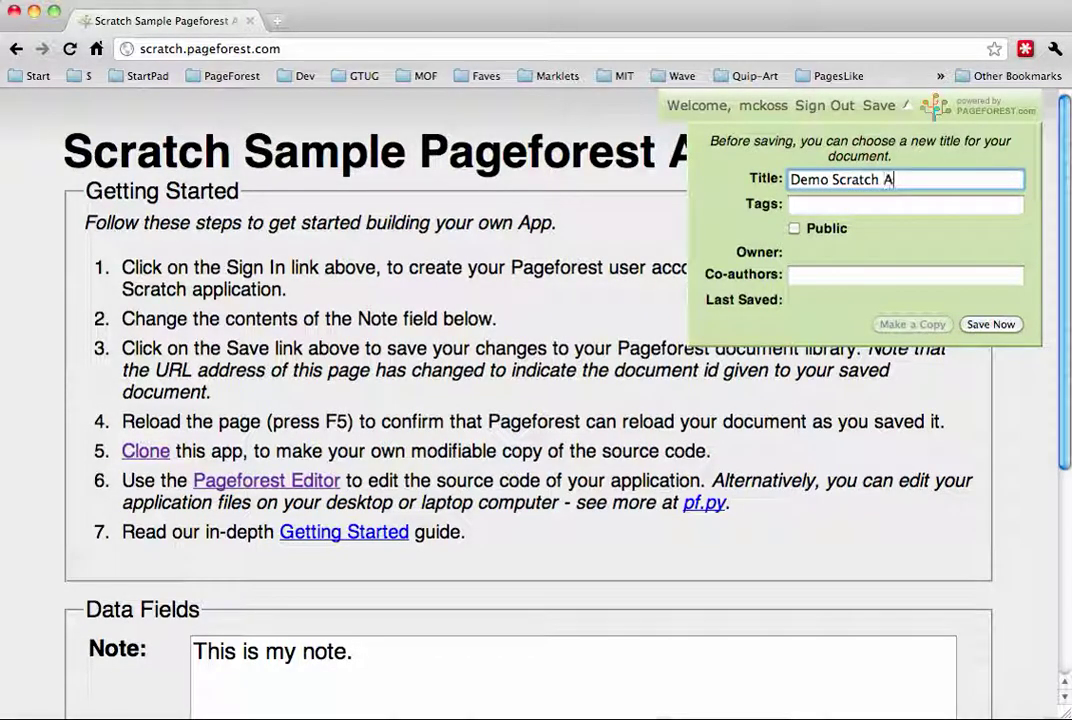
key("BackSpace")
key("BackSpace")
key("BackSpace")
key("BackSpace")
type("Doc")
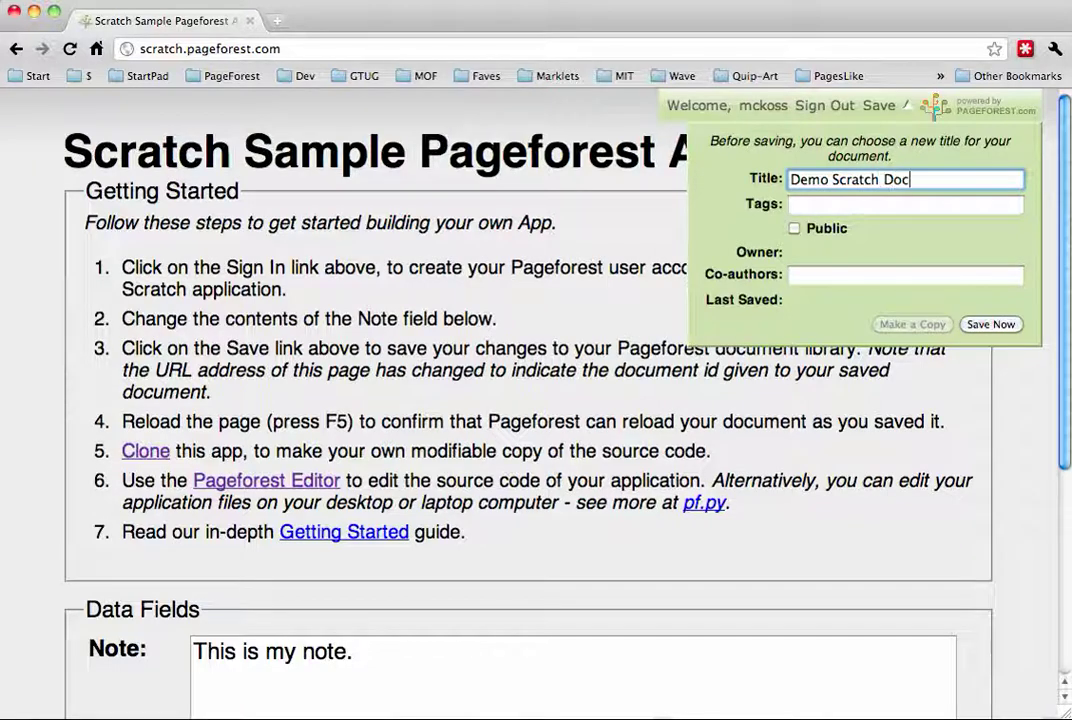
left_click(794, 228)
left_click(975, 324)
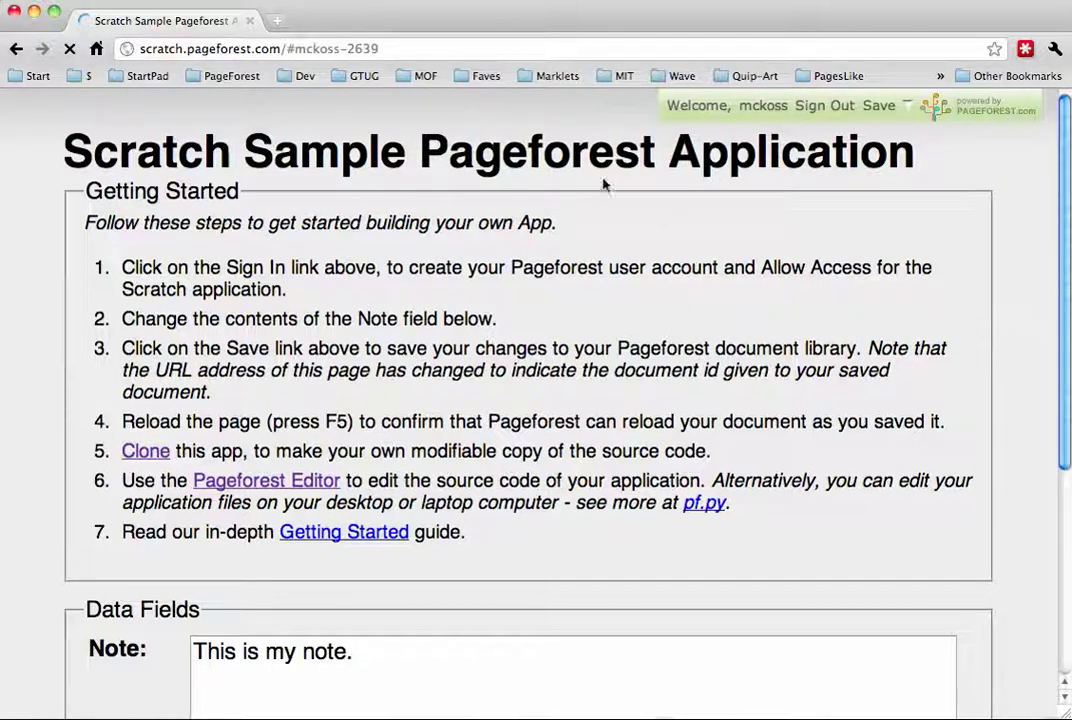
left_click(416, 52)
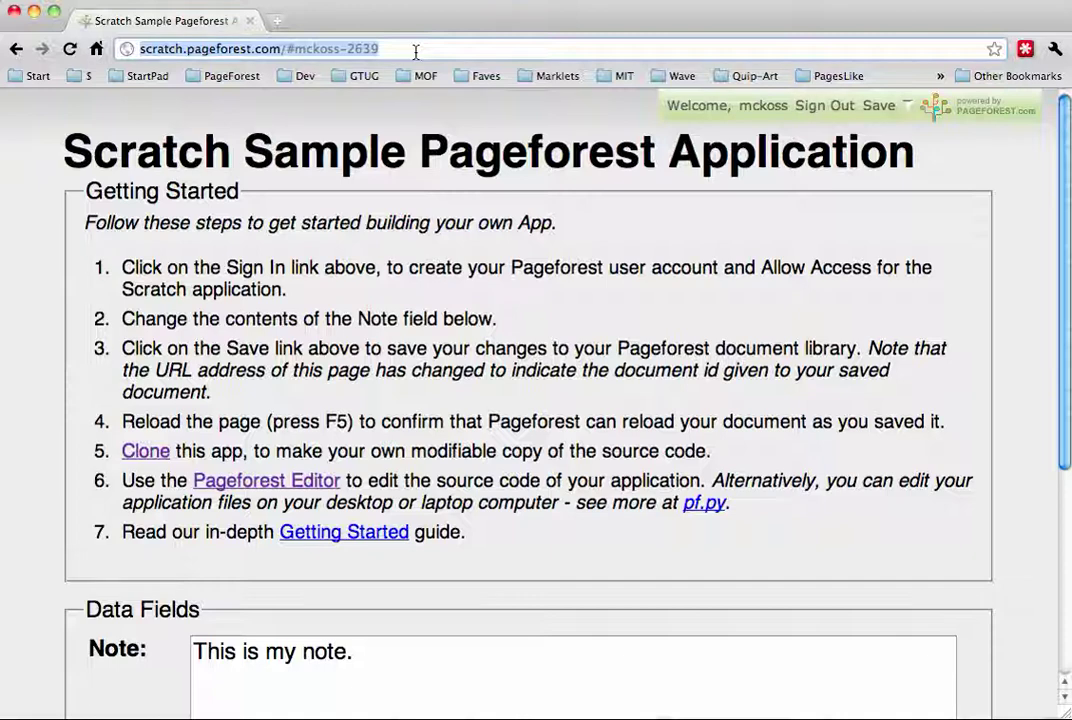
Step: Reload to confirm 'This is my note.' persists, then replace '#' in the address with 'docs/'
key("F5")
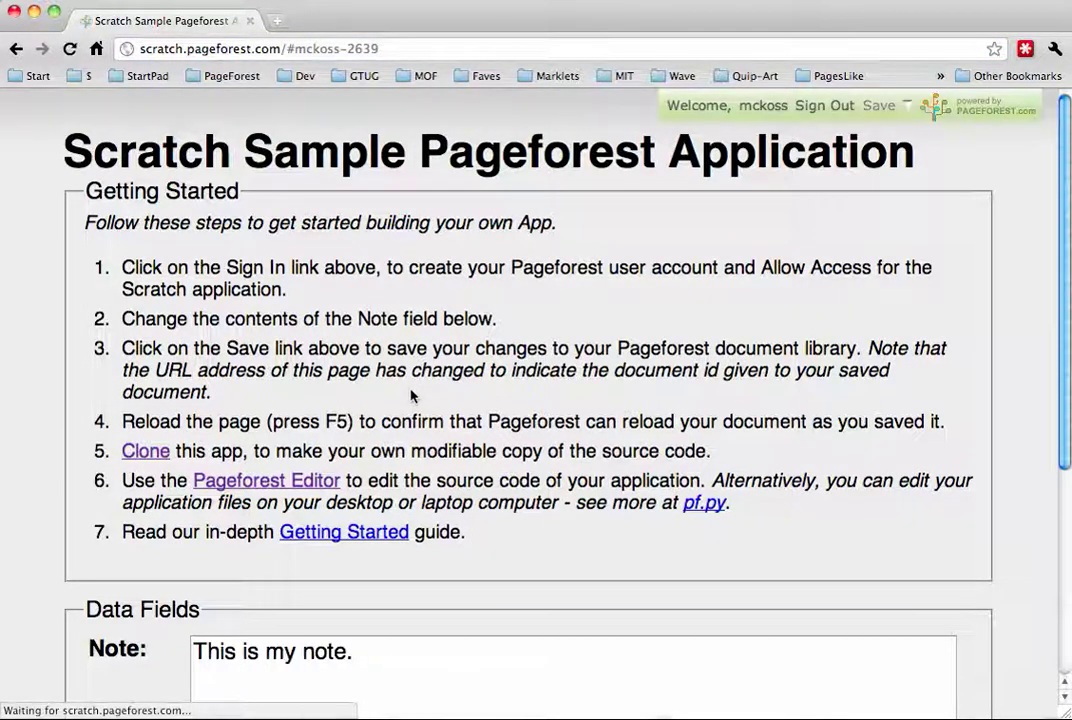
left_click(362, 664)
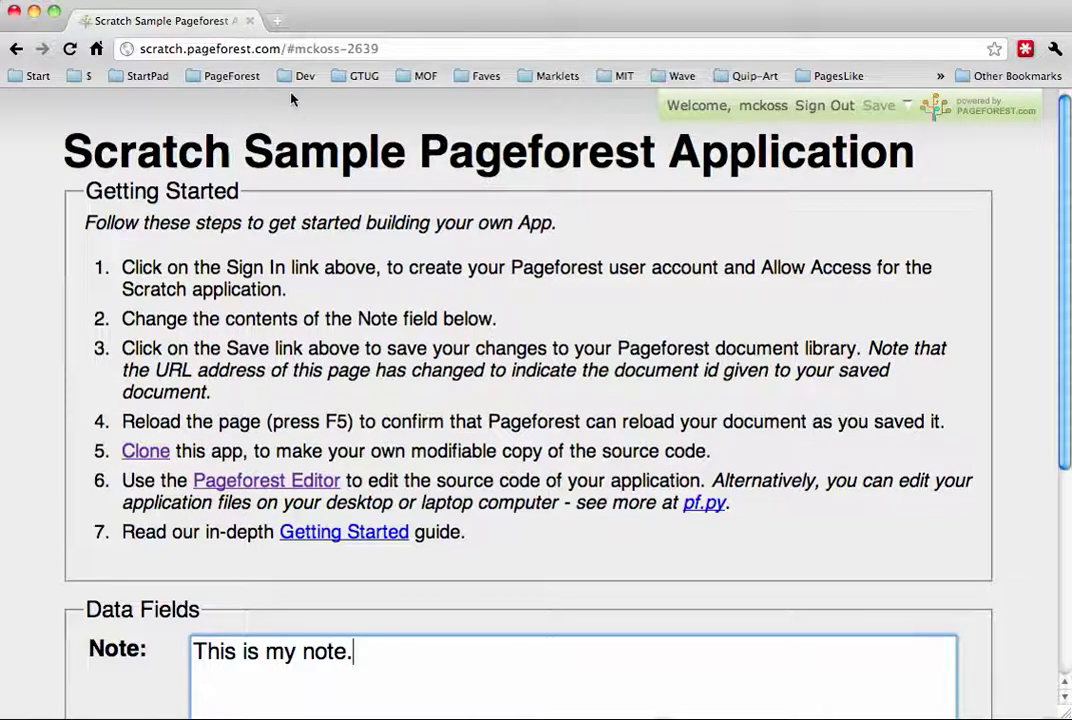
left_click(293, 48)
left_click(293, 48)
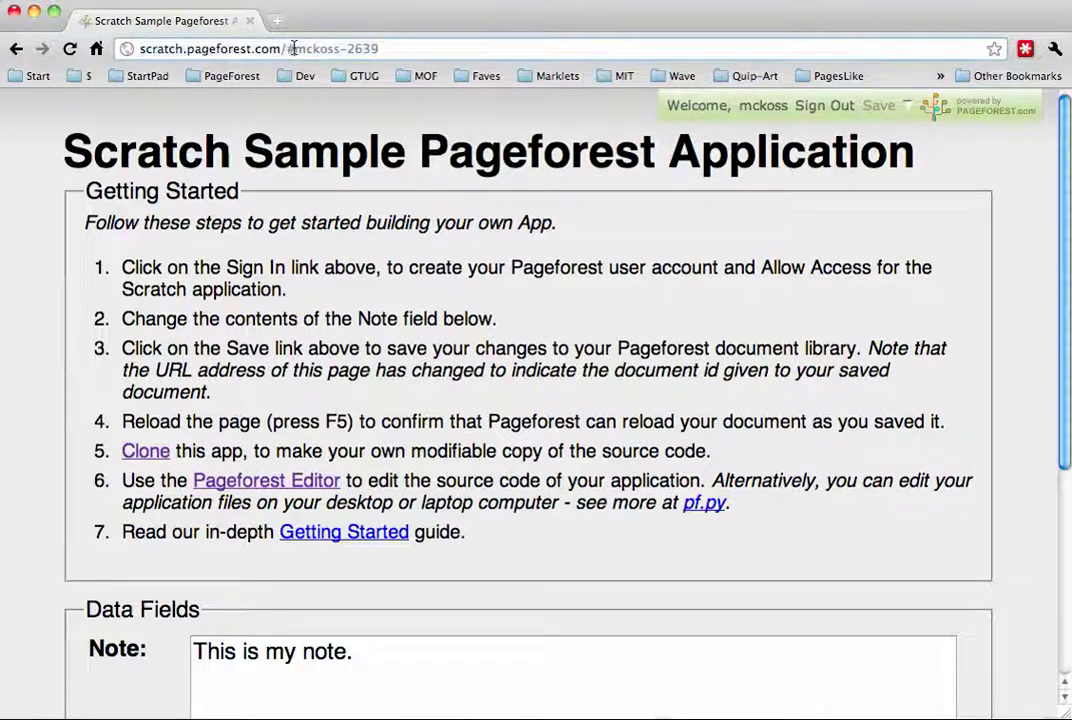
key("BackSpace")
type("docs")
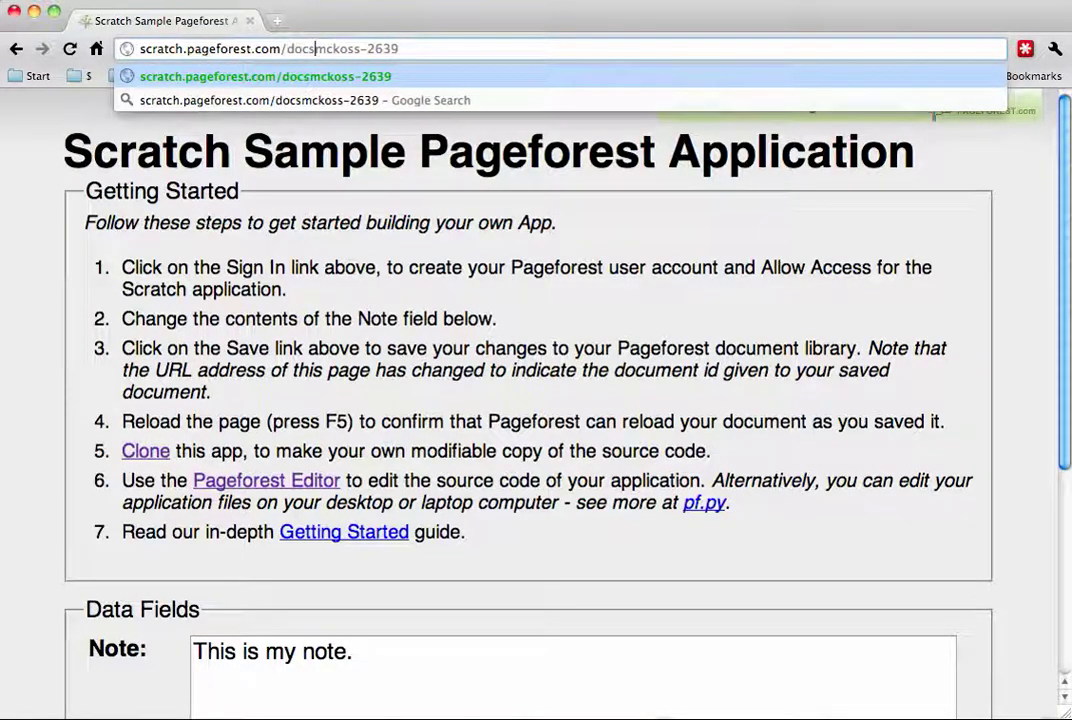
type("/")
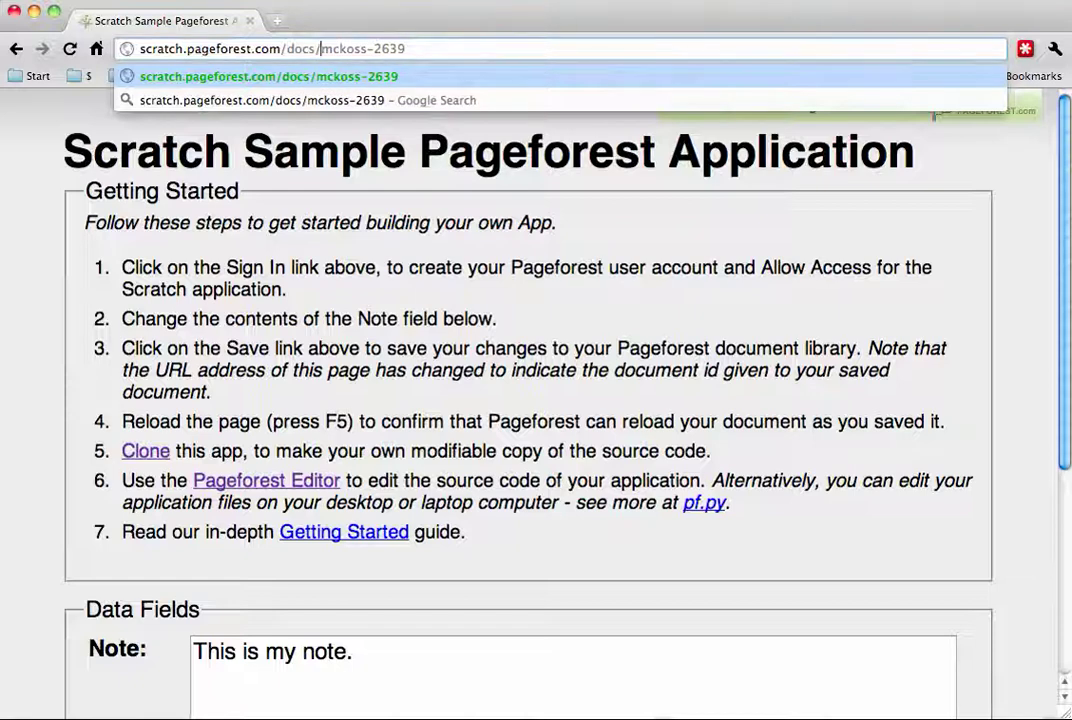
key("Return")
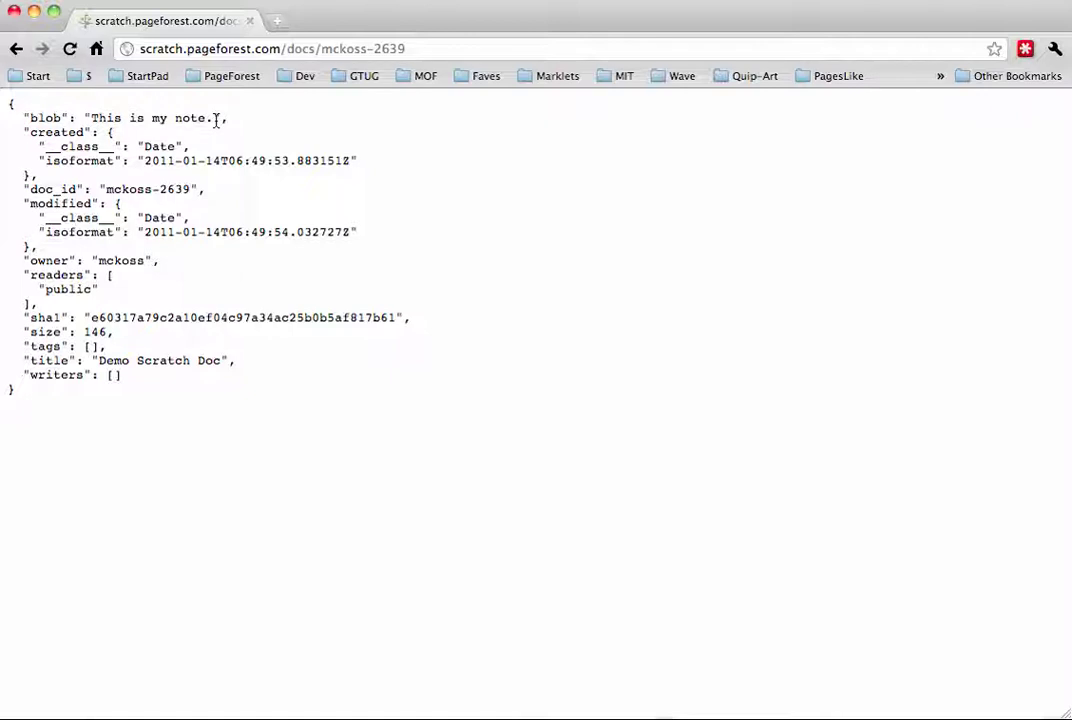
left_click(20, 53)
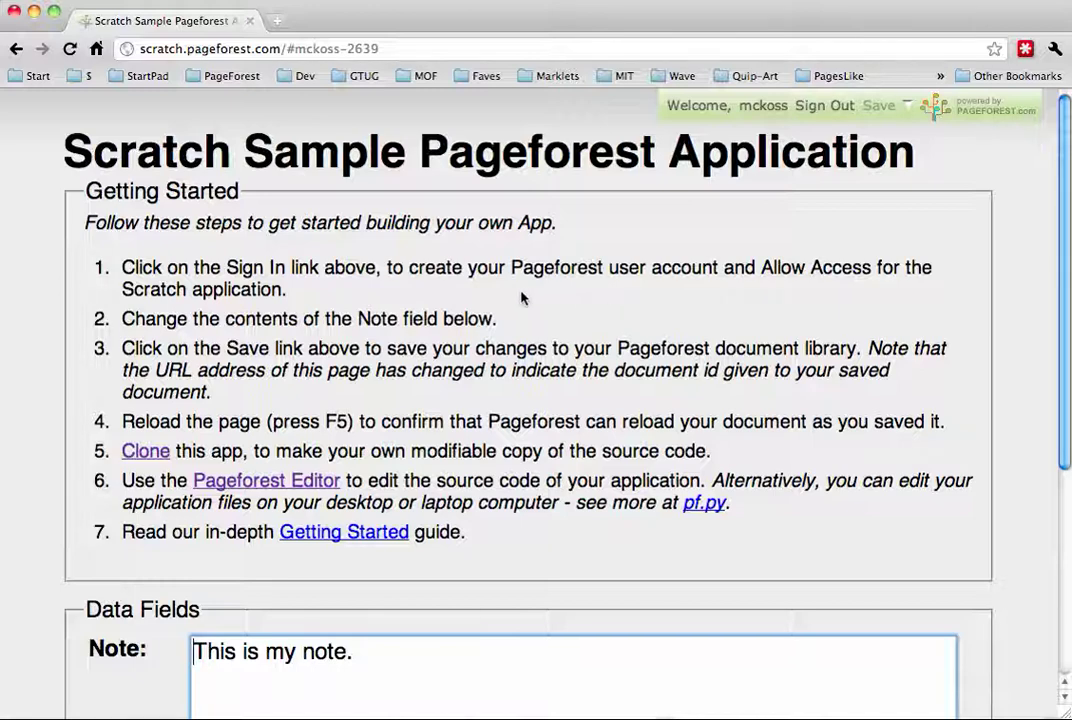
Step: Clone the scratch app under the new App ID 'scratch2' and create it
left_click(140, 456)
left_click(341, 380)
type("2")
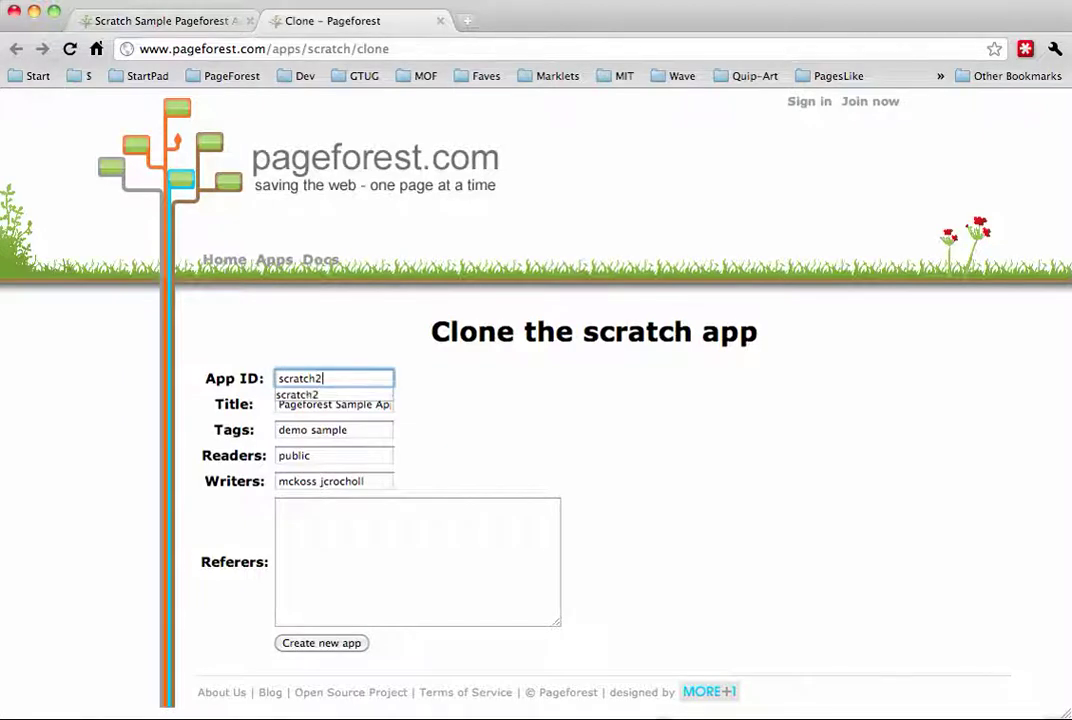
left_click(467, 380)
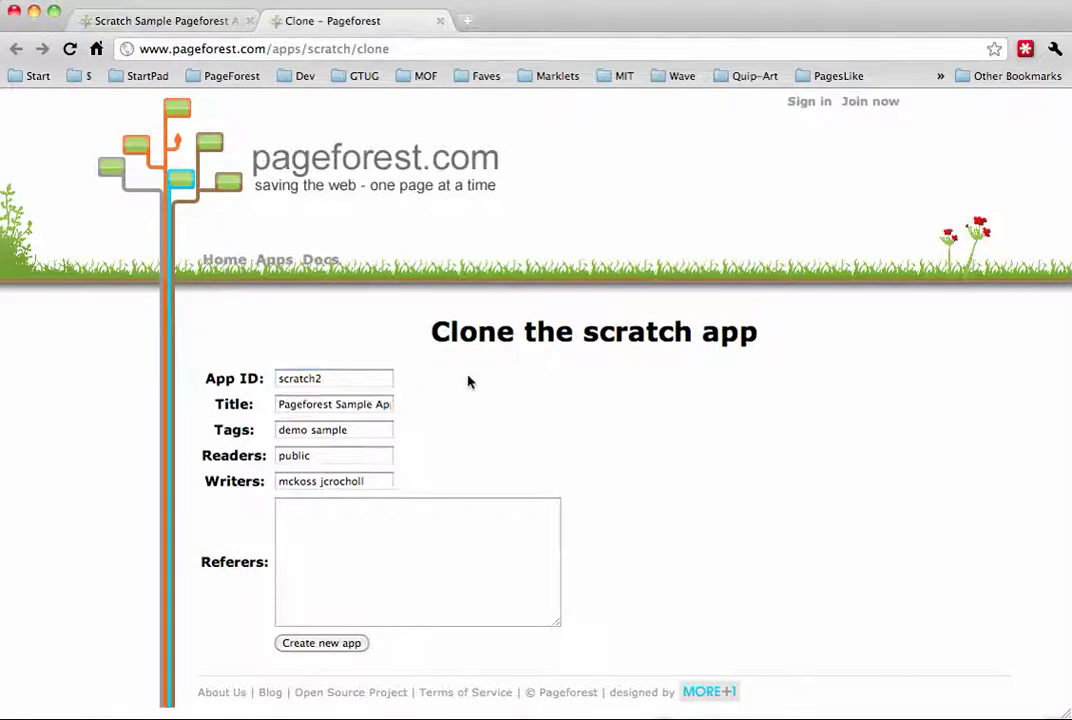
left_click(333, 645)
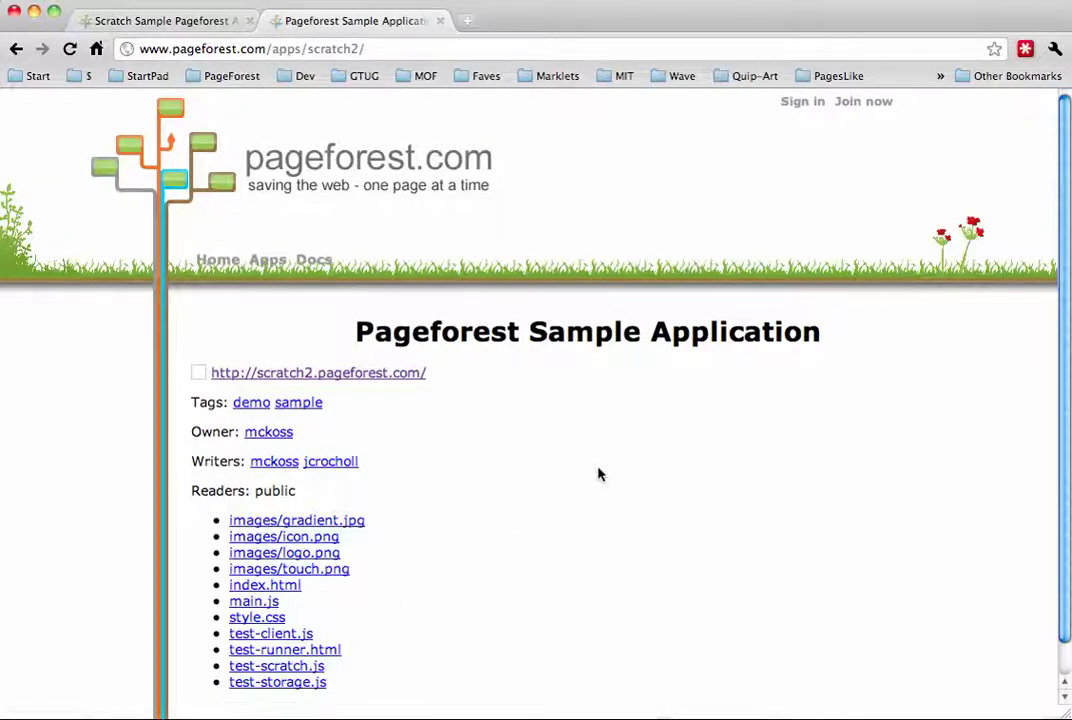
left_click(377, 378)
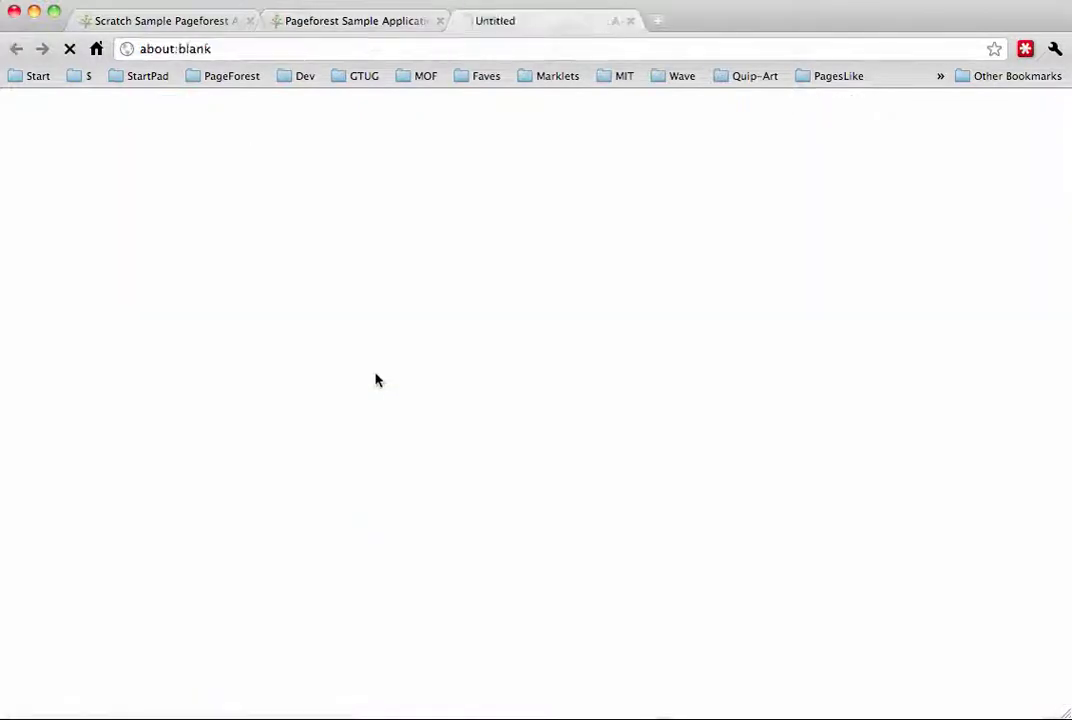
scroll(377, 378, "down", 1)
scroll(377, 378, "down", 5)
scroll(377, 378, "up", 6)
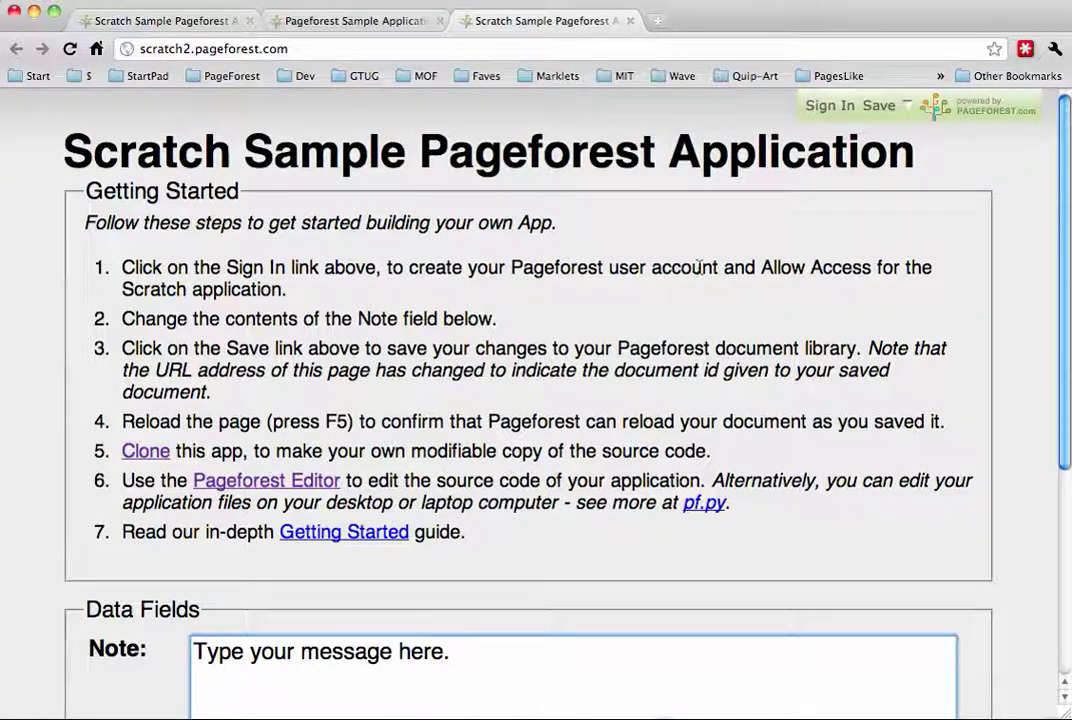
Step: Sign in and allow the scratch2 app access to save documents to the account
left_click(830, 107)
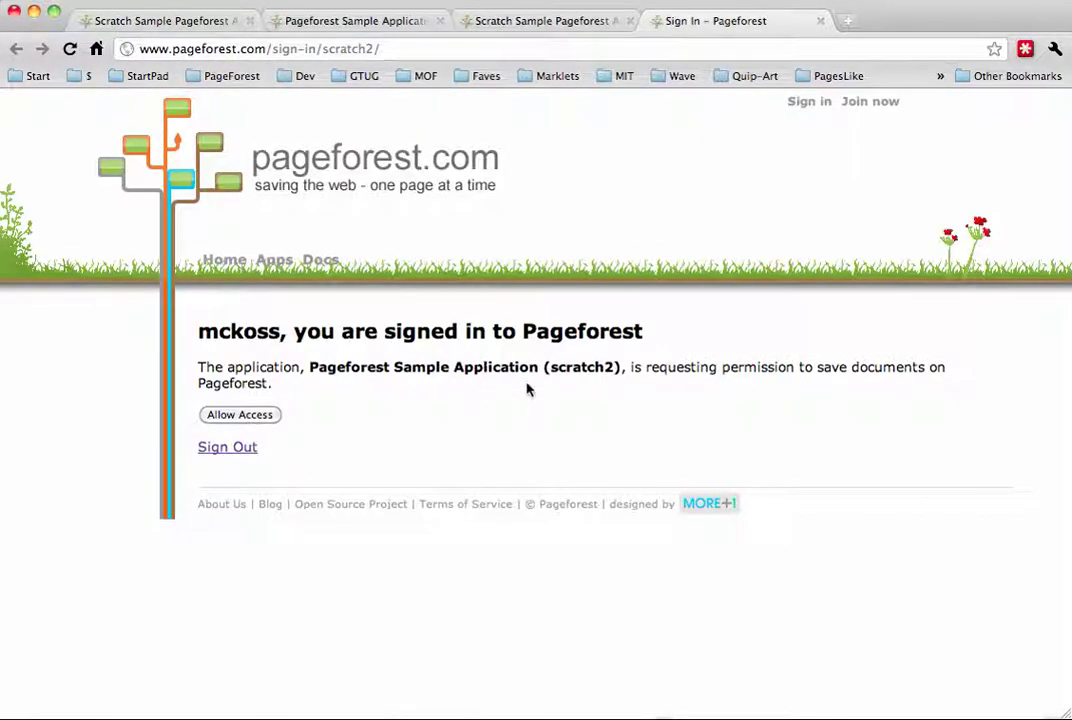
left_click(239, 418)
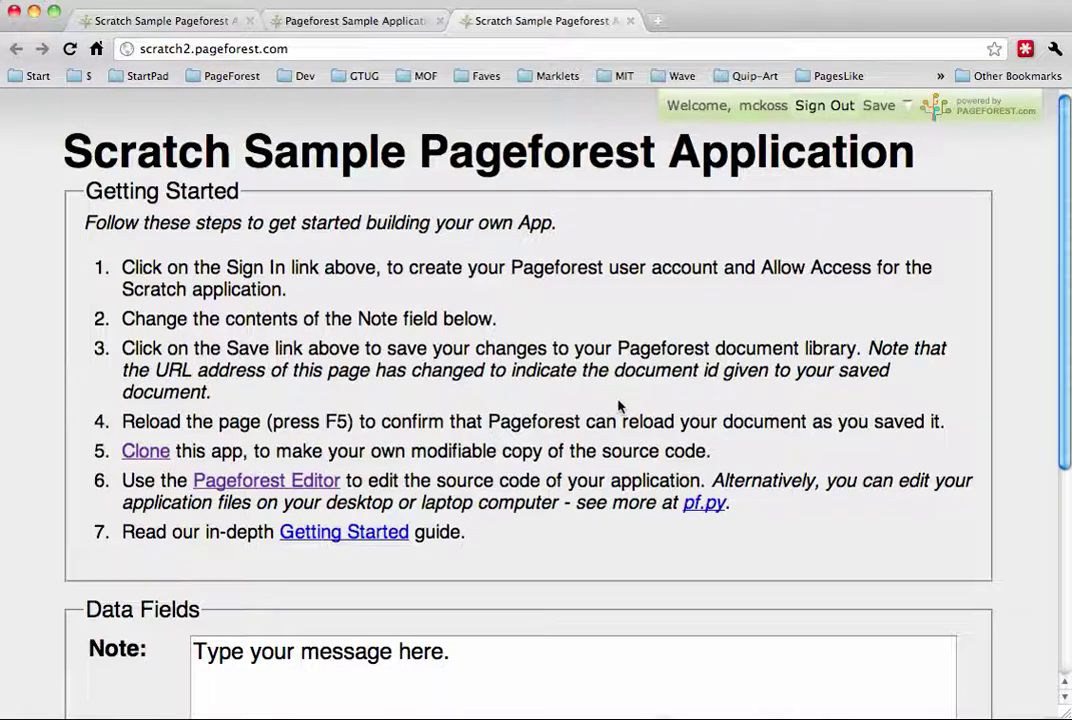
Step: Replace the Note text with 'Yet another note.'
scroll(587, 509, "down", 2)
scroll(587, 509, "down", 4)
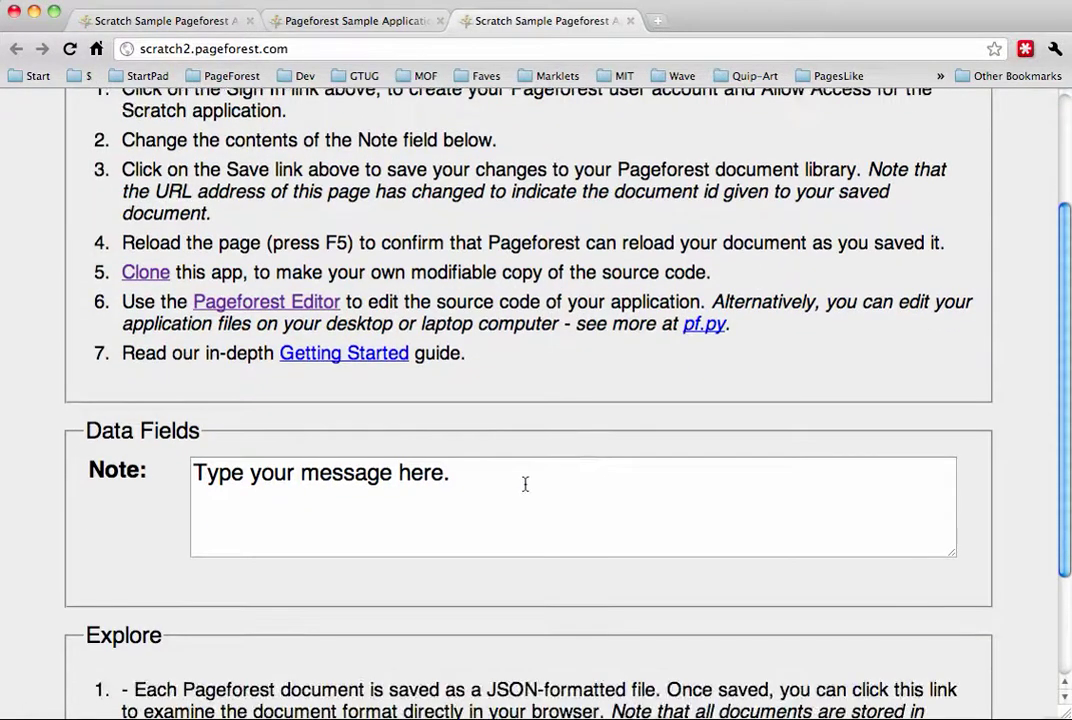
left_click_drag(526, 486, 284, 486)
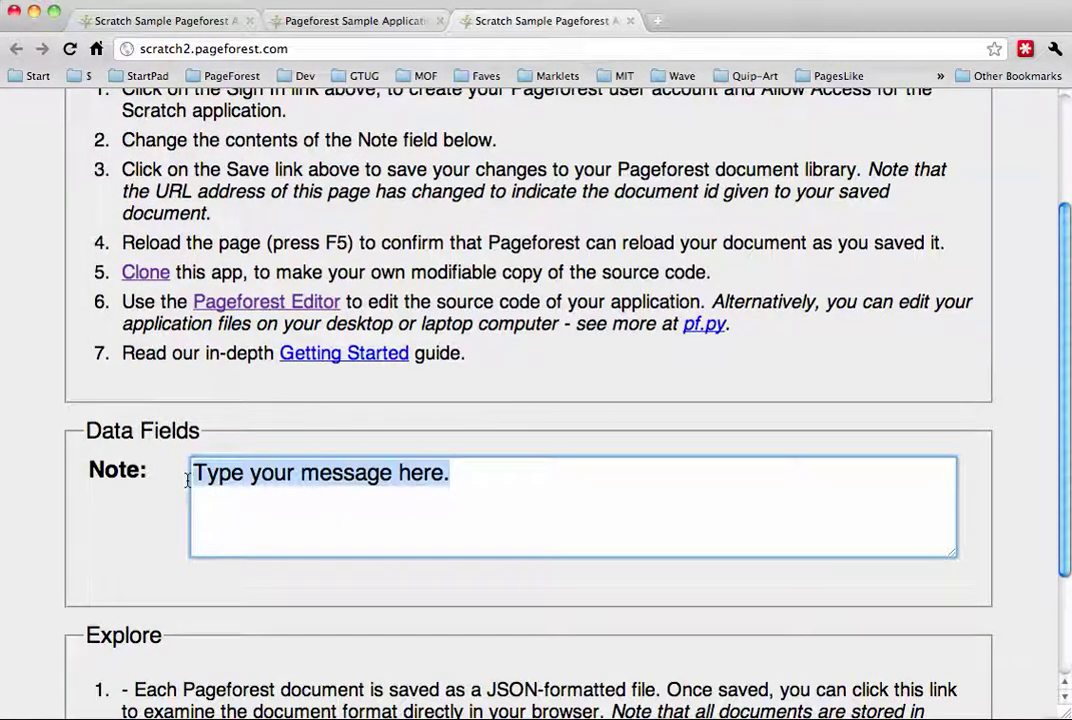
type("Yet another note.")
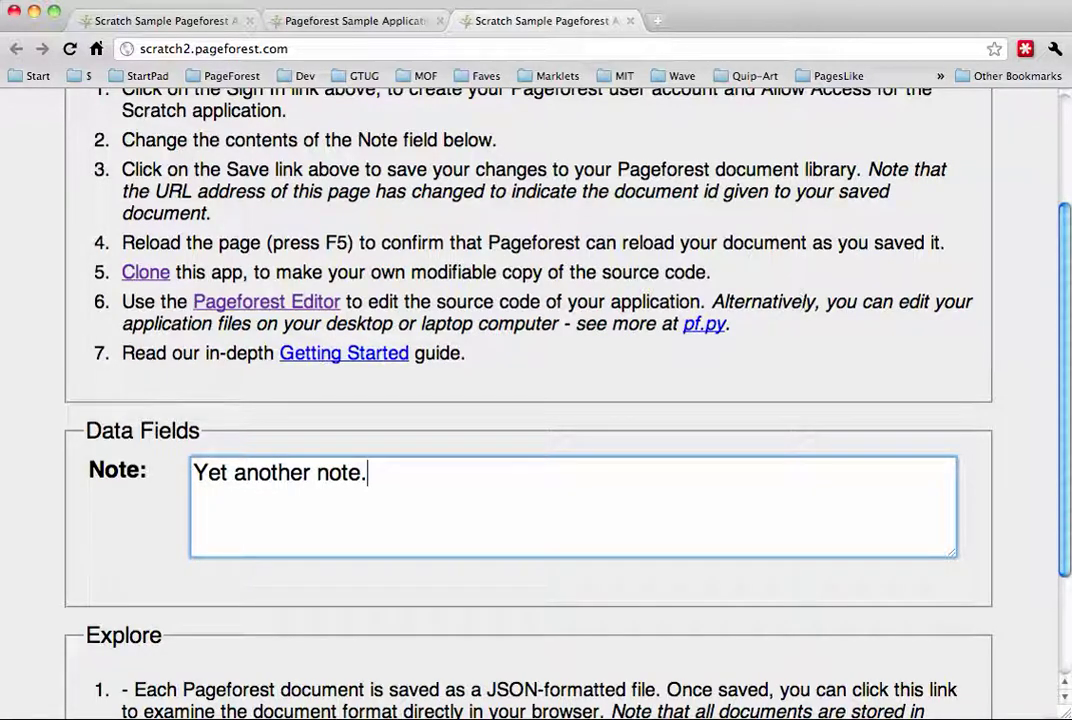
Step: Save the note as a document titled 'Demo doc 2.'
scroll(1068, 240, "up", 5)
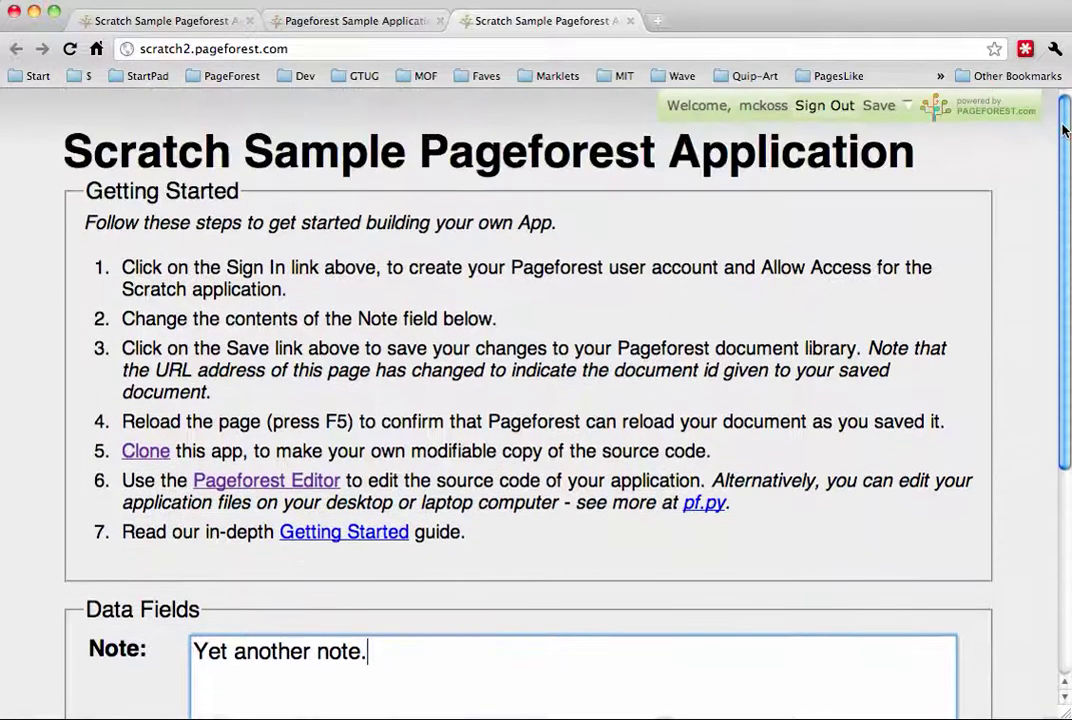
left_click(880, 106)
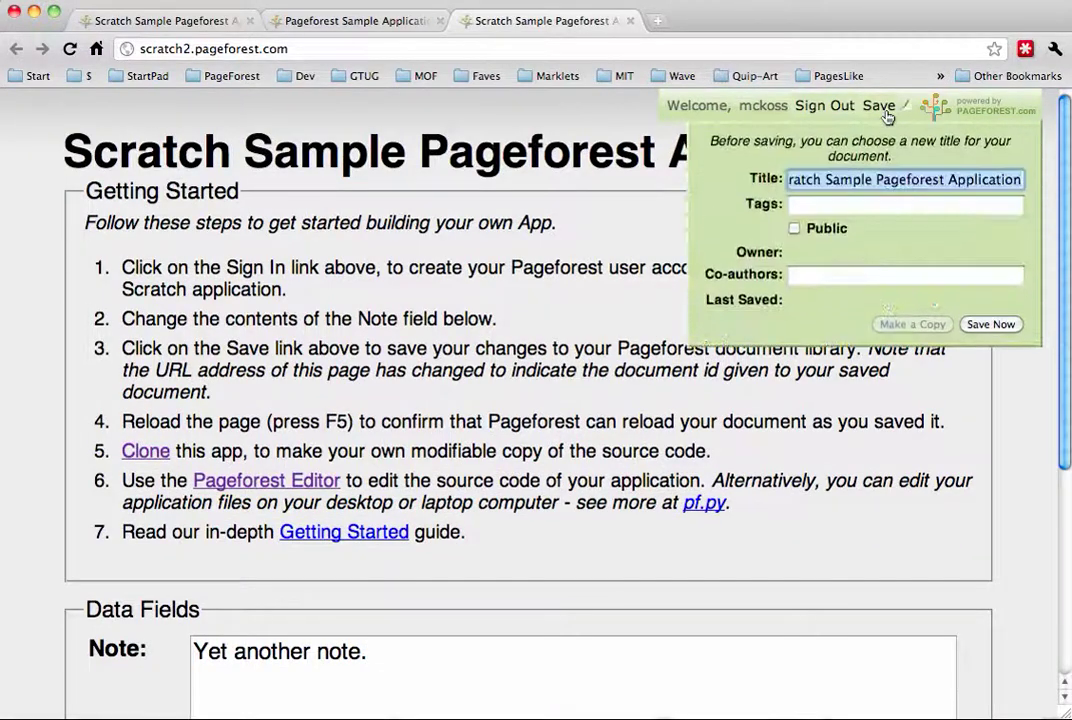
type("Demo doc 2.")
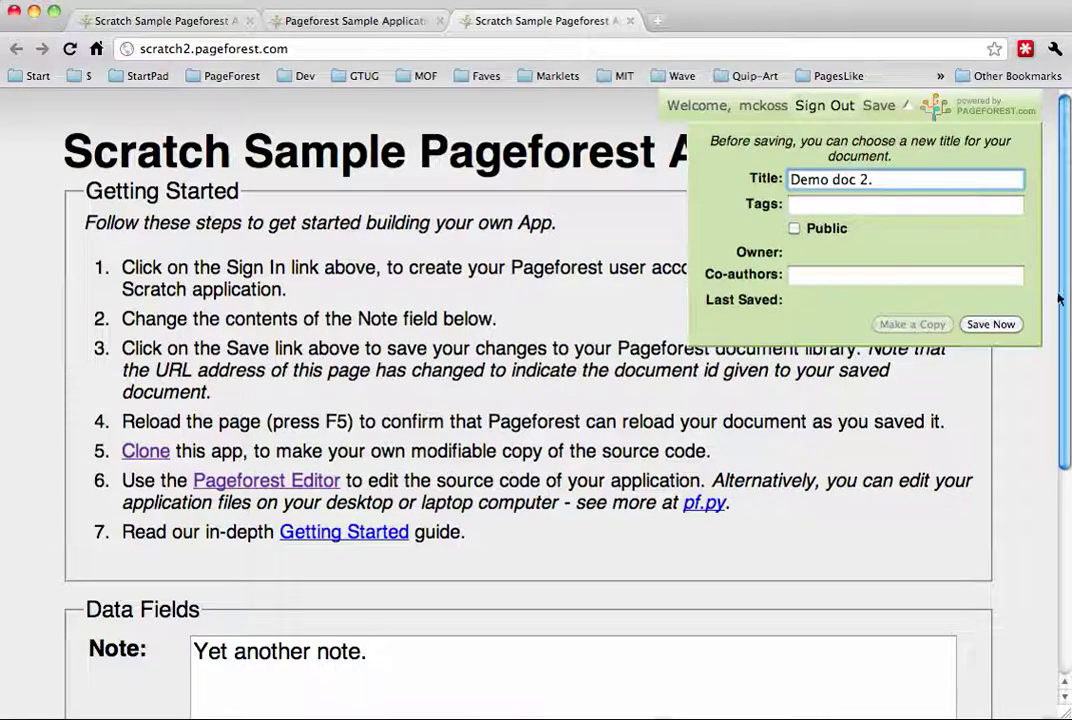
left_click(995, 326)
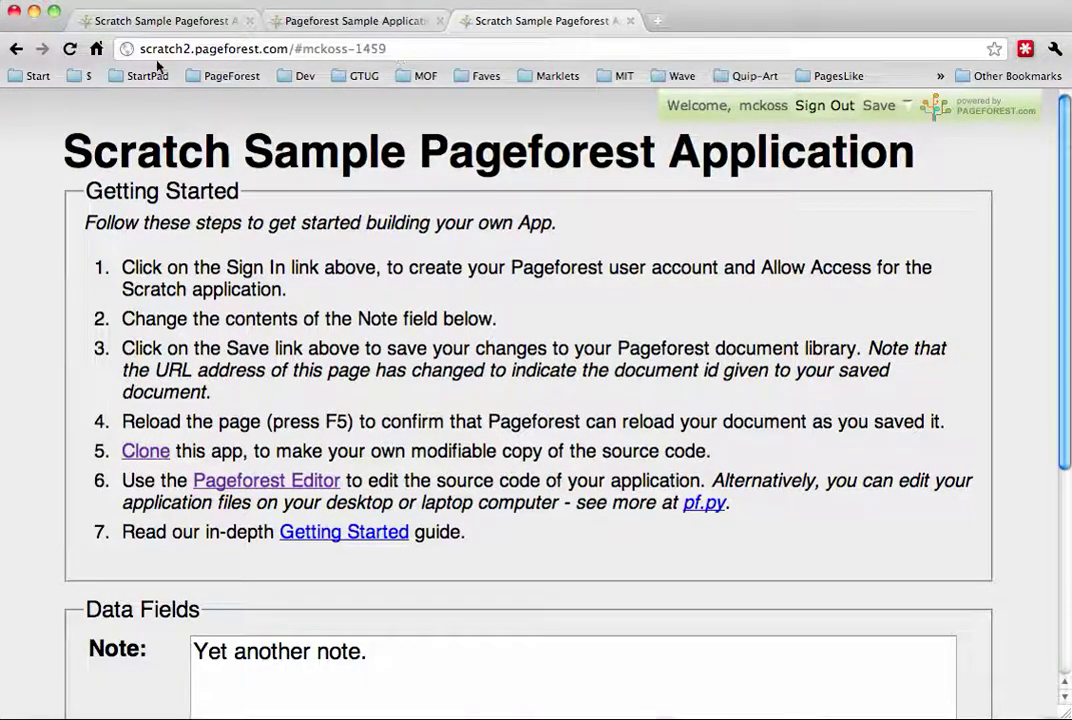
Step: From My documents, open 'Demo Scratch Doc', go back, then open 'Demo doc 2.'
left_click(761, 118)
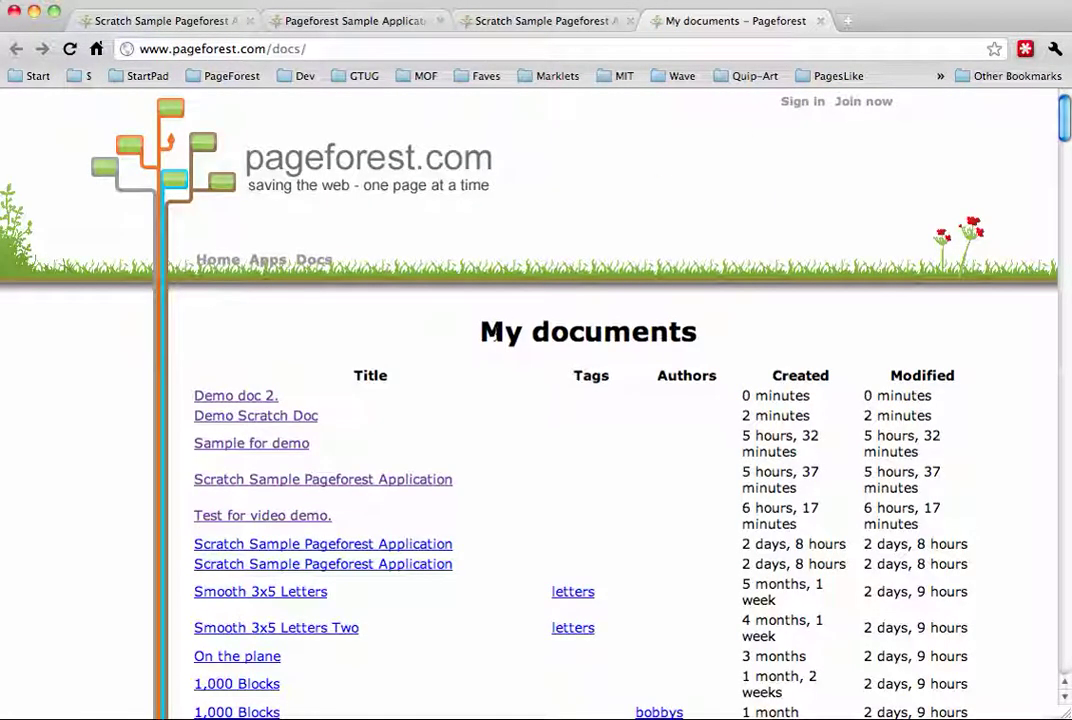
scroll(467, 407, "down", 3)
scroll(467, 407, "up", 3)
left_click(249, 418)
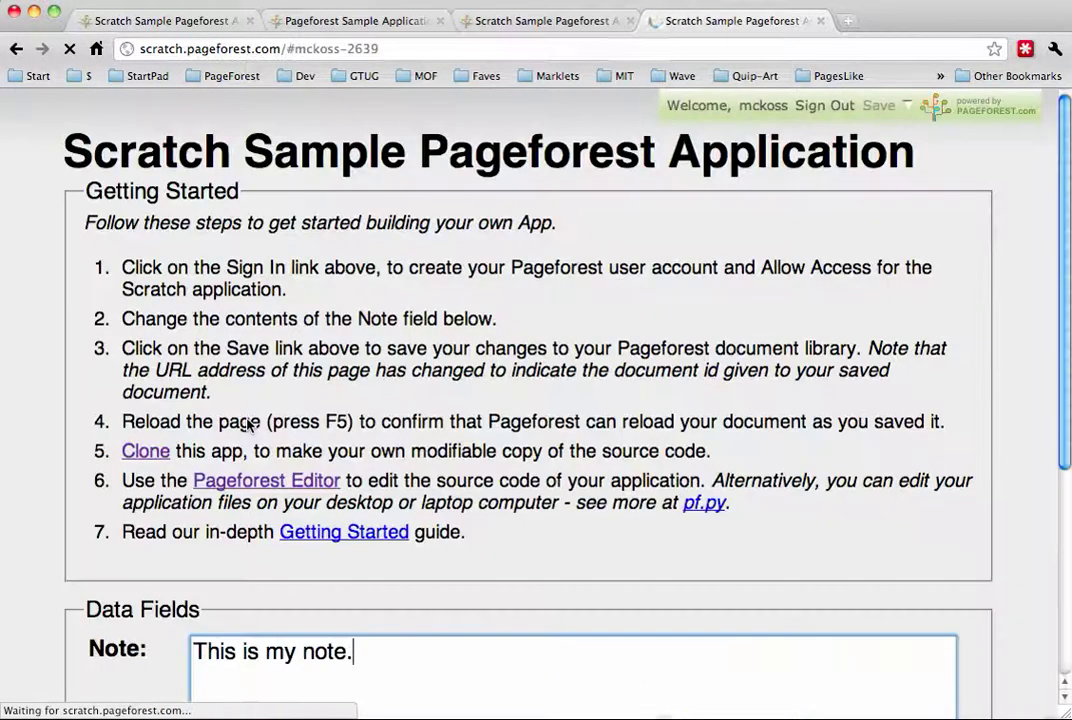
left_click(16, 48)
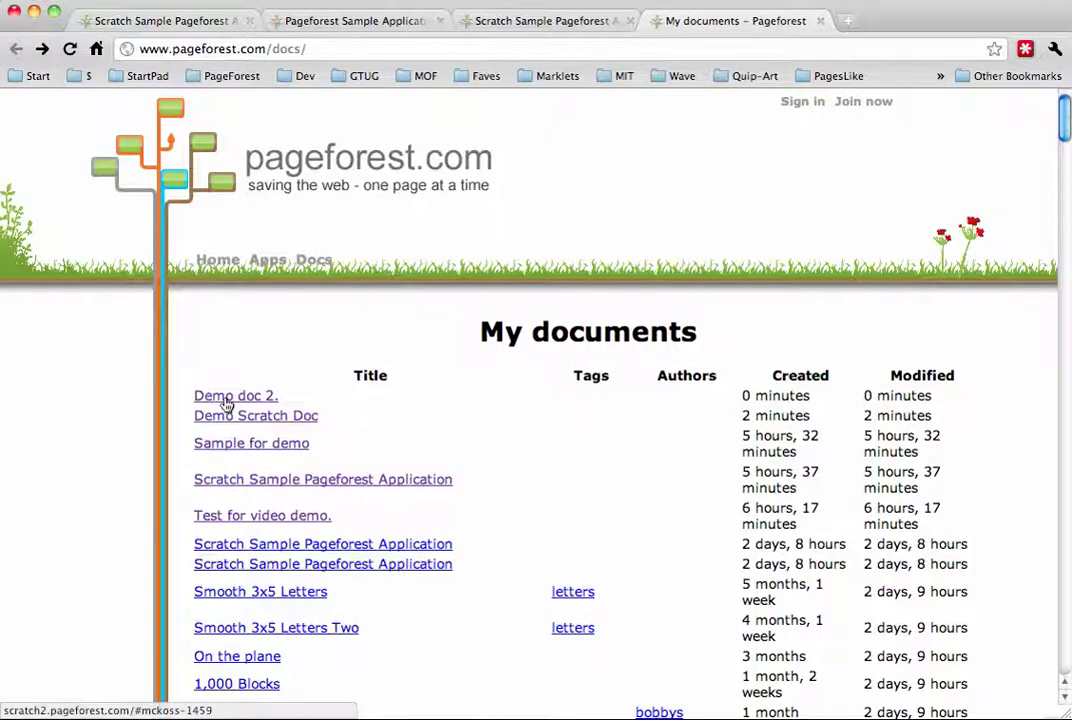
left_click(226, 398)
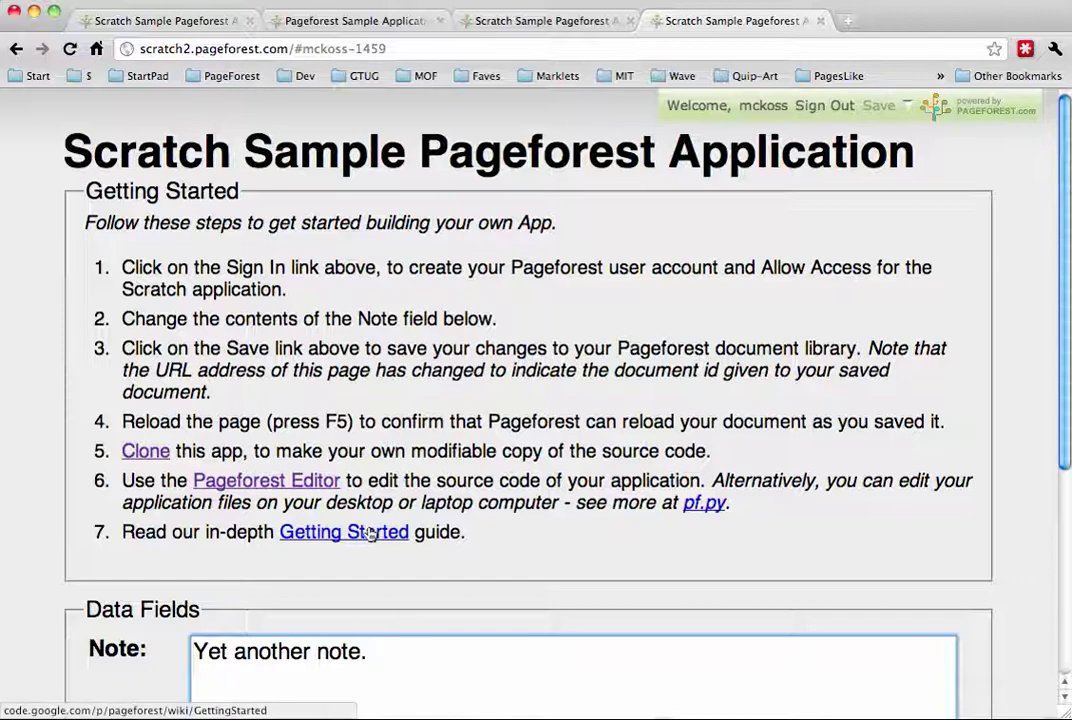
Step: Go to the Pageforest Editor and open the scratch2 app's folder
left_click(297, 486)
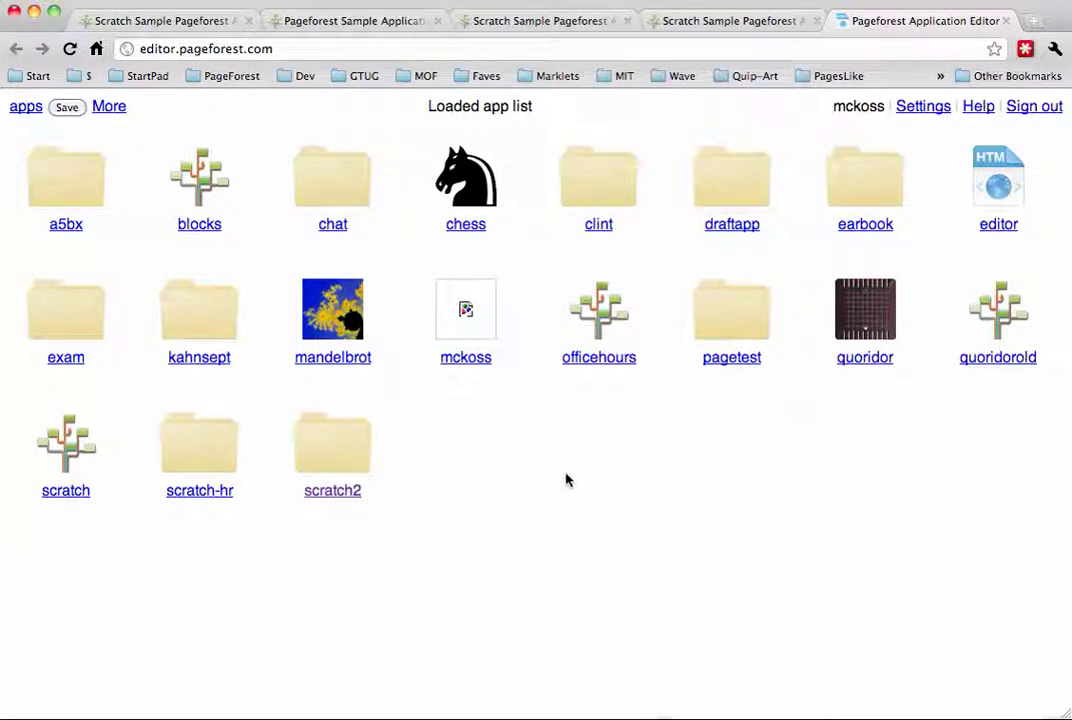
left_click(341, 493)
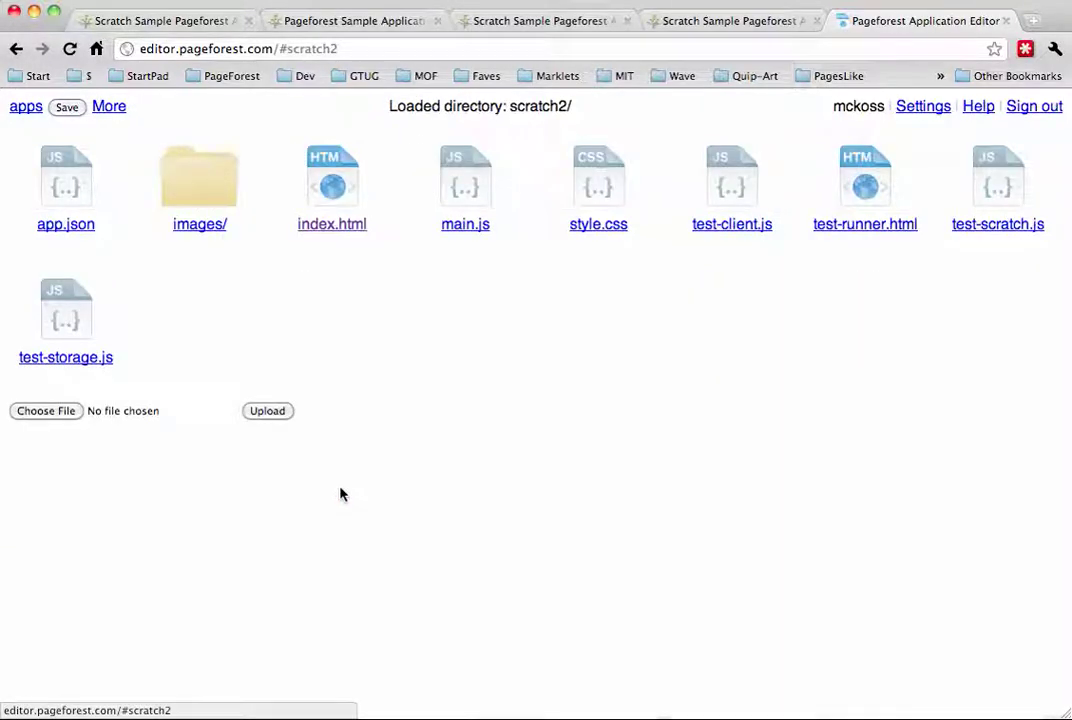
Step: Open the index.html source file from the scratch2 file list
left_click(347, 234)
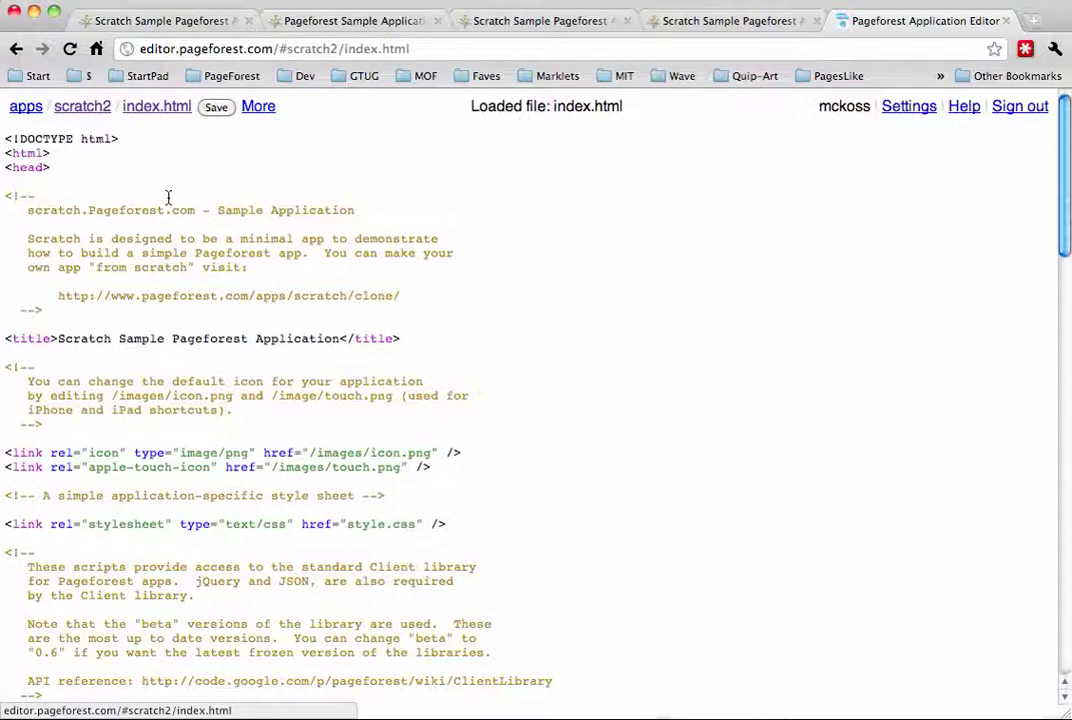
left_click(16, 48)
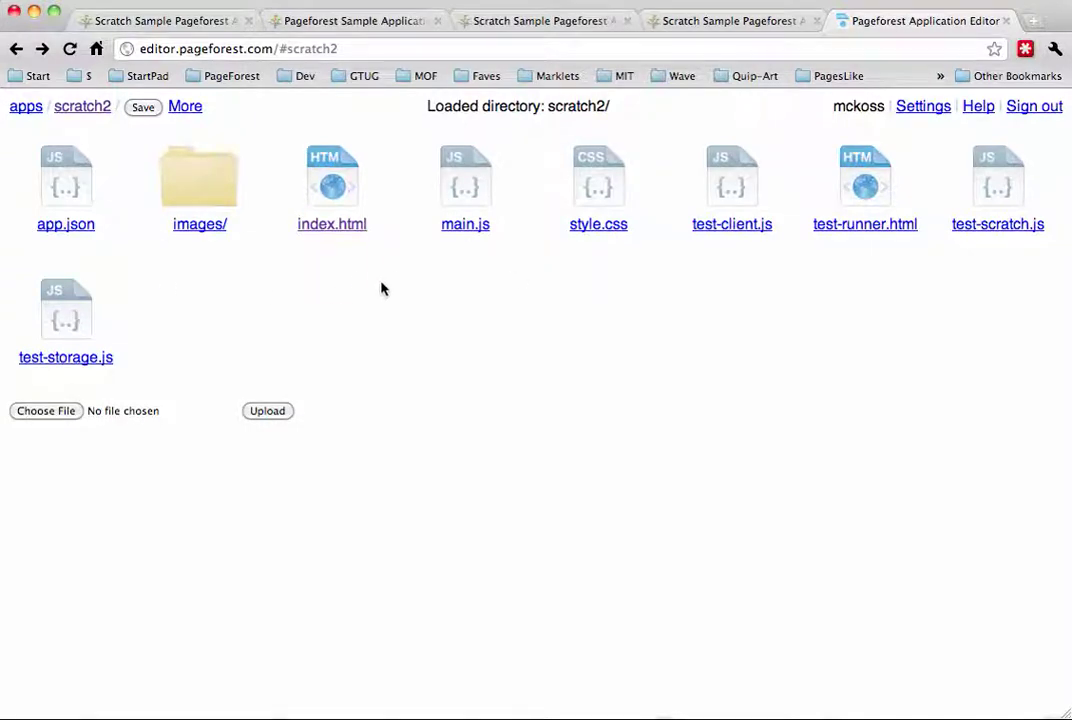
left_click(332, 226)
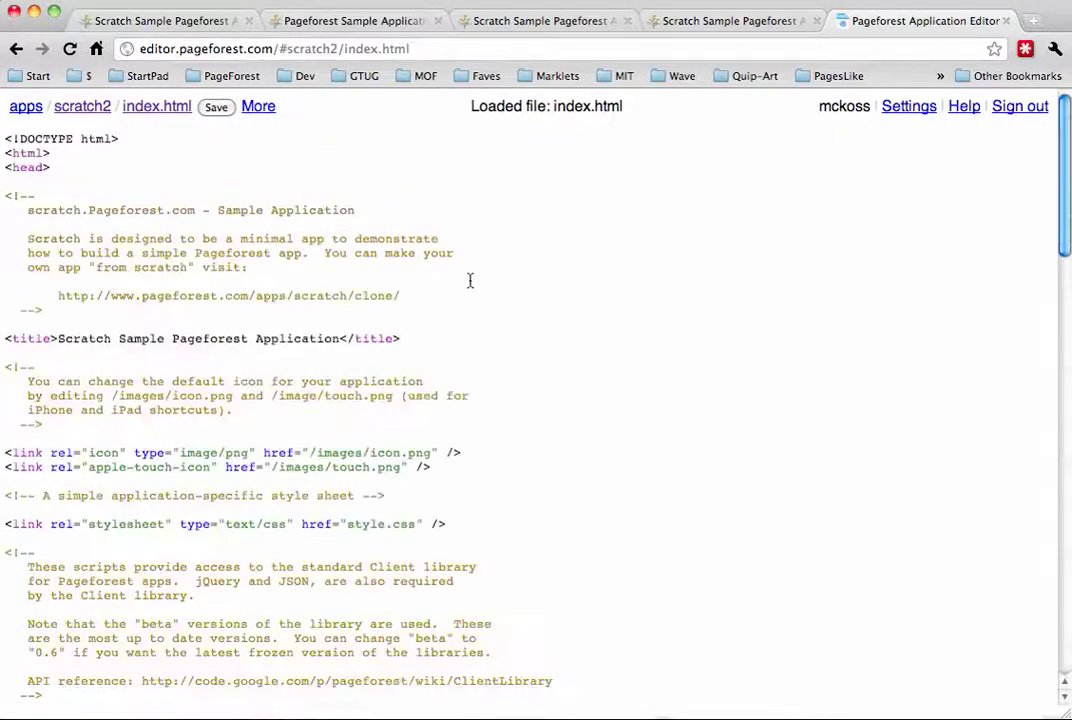
scroll(469, 280, "down", 3)
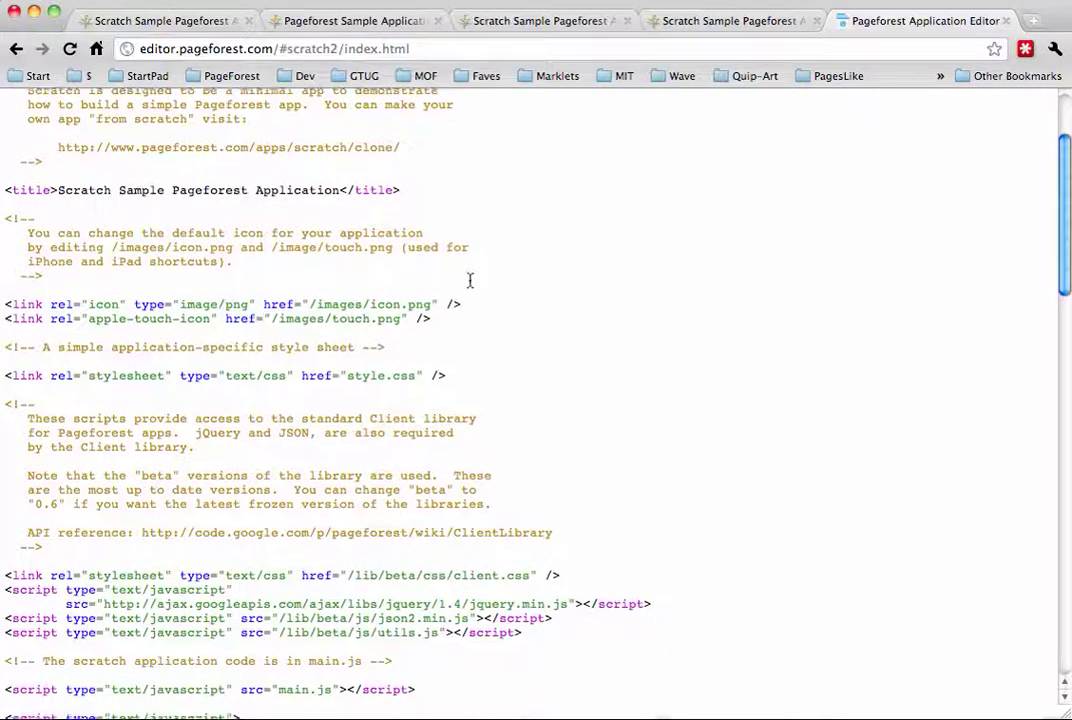
scroll(469, 280, "up", 3)
scroll(469, 280, "down", 2)
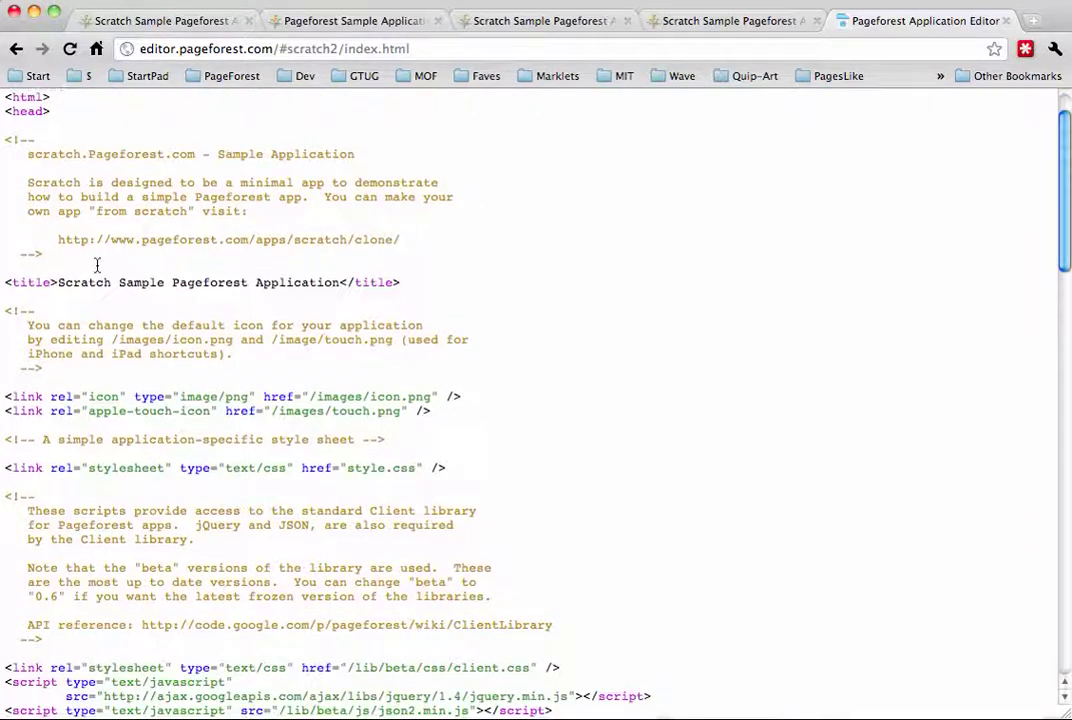
Step: Change the title's 'Scratch' to 'My Own', giving 'My Own Sample Pageforest Application', and save
double_click(88, 282)
type("M")
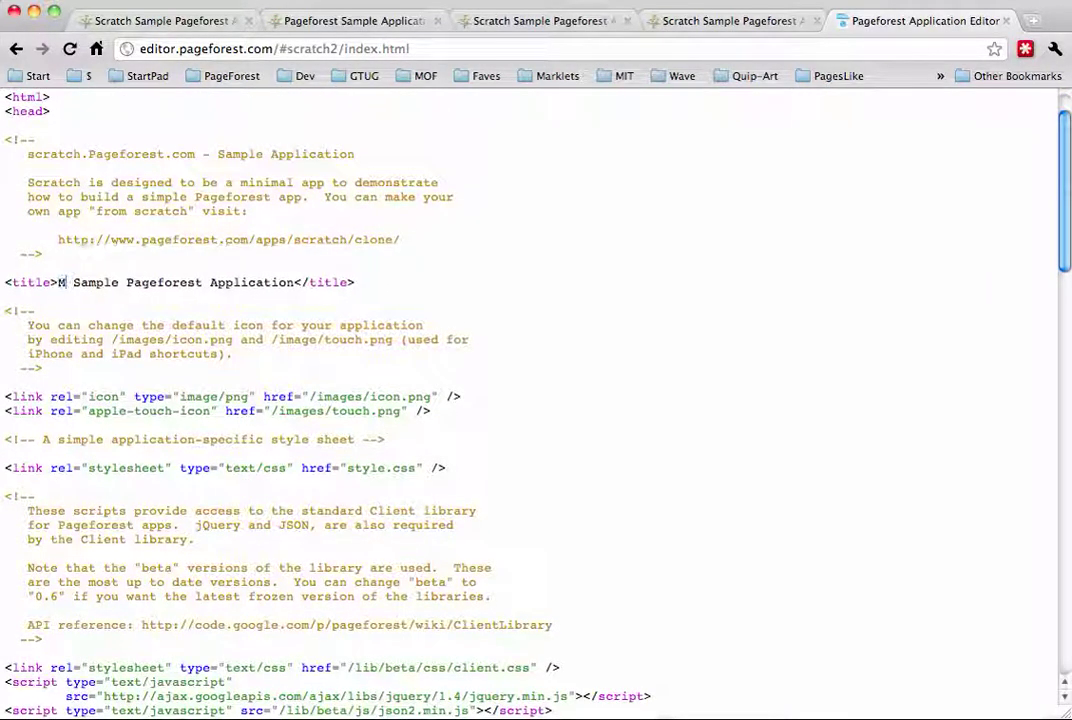
type("y Won")
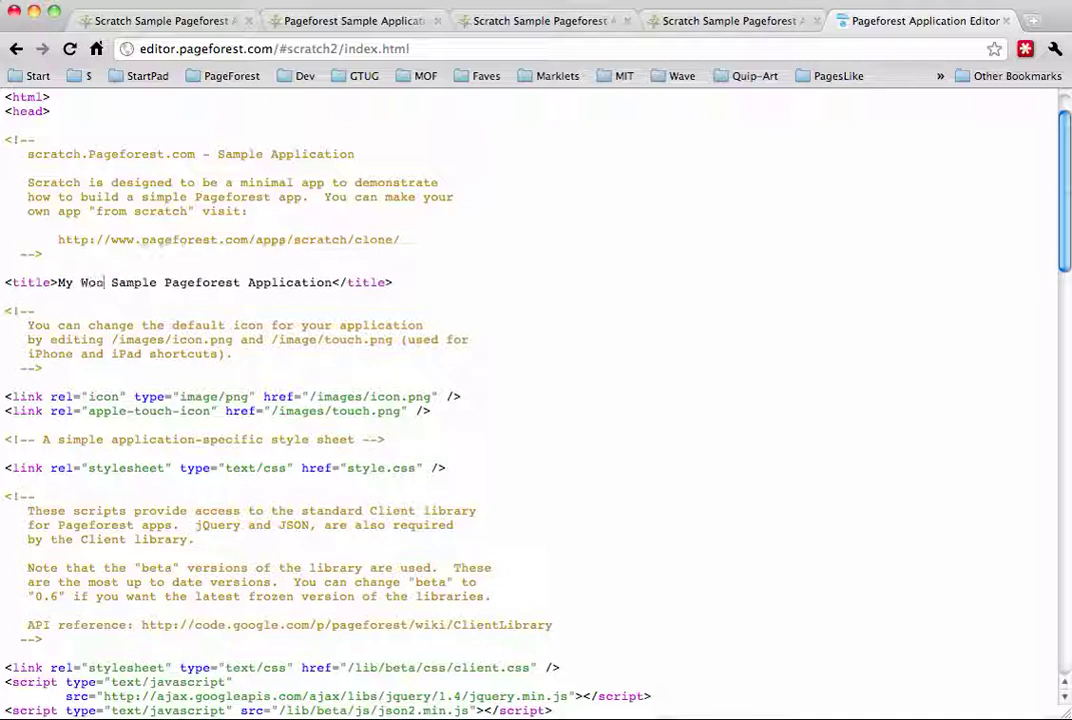
key("BackSpace")
key("BackSpace")
key("BackSpace")
type("Own")
scroll(108, 230, "up", 1)
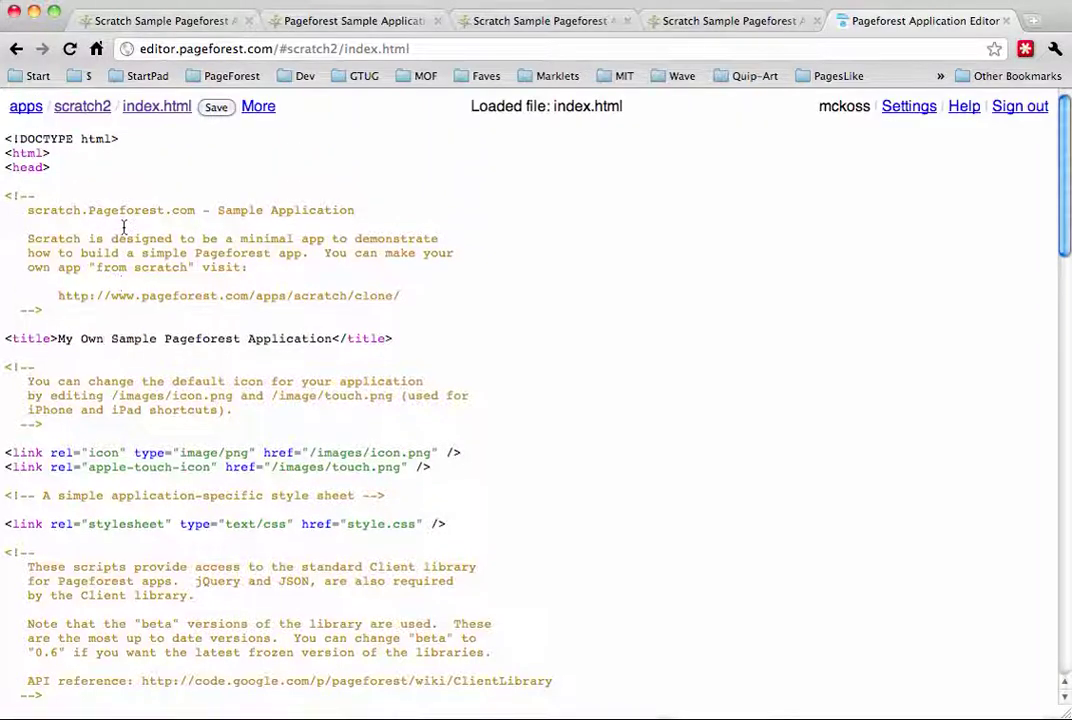
left_click(220, 107)
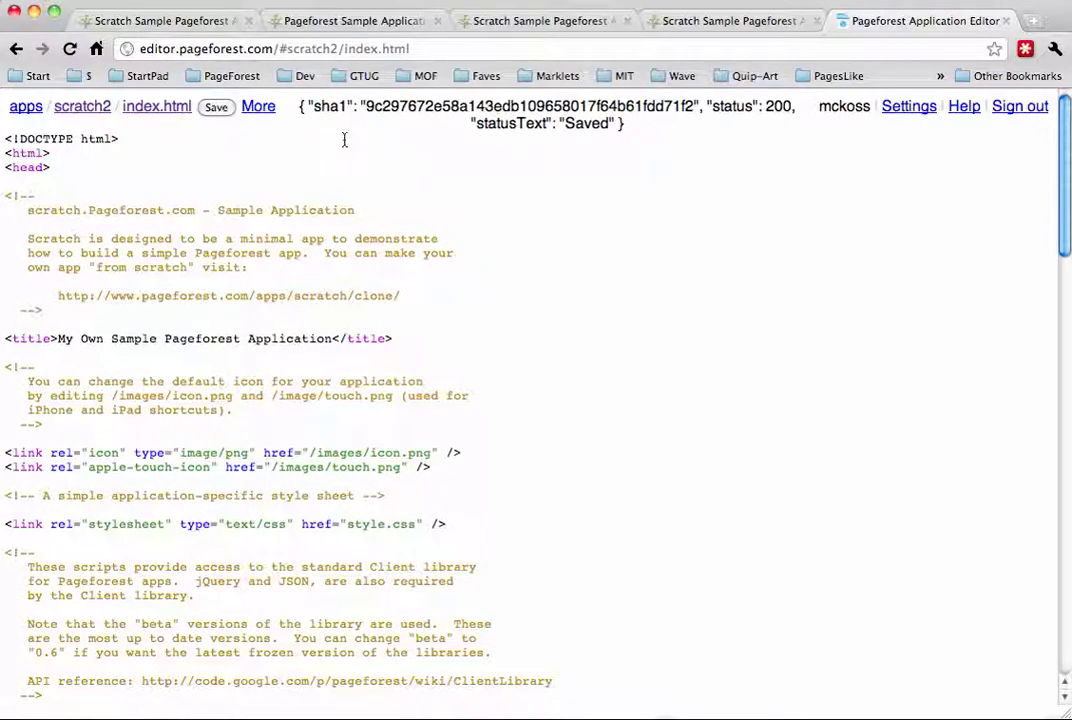
left_click(732, 24)
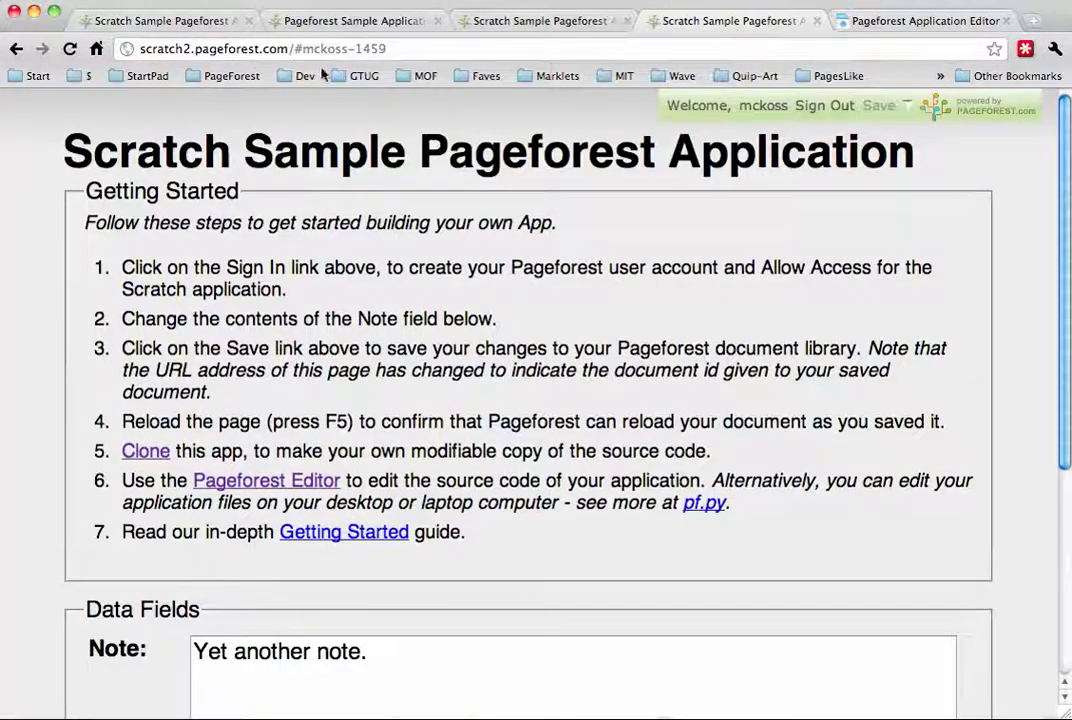
Step: Reload the scratch2 page to show the heading 'My Own Sample Pageforest Application' with the note intact
key("super+r")
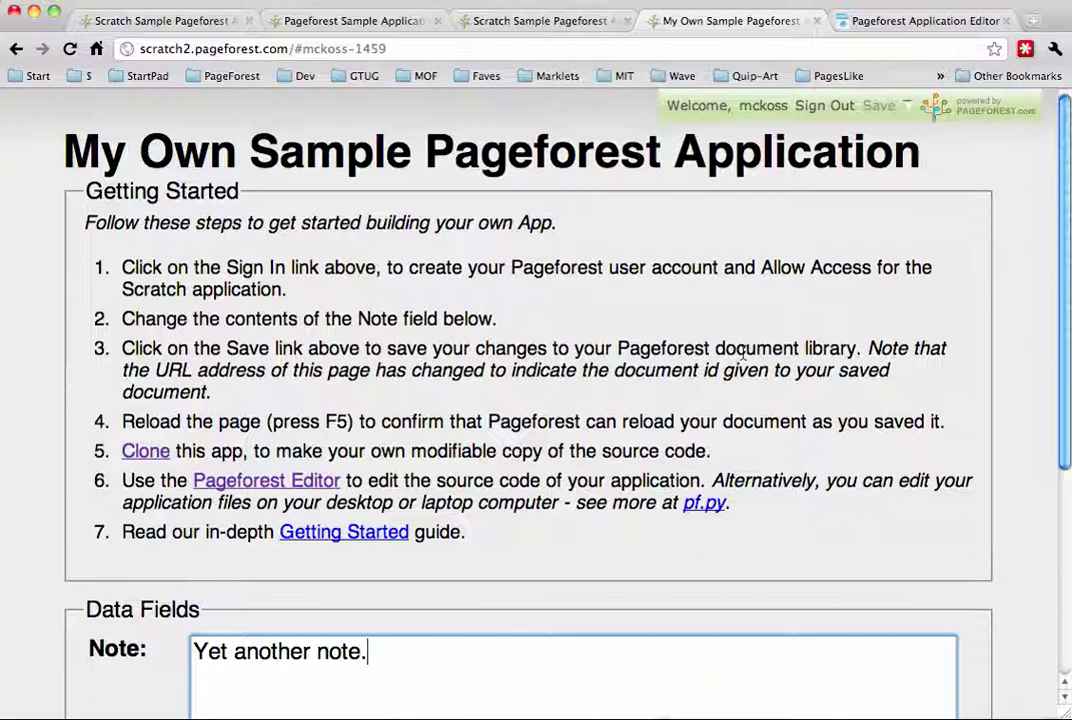
scroll(590, 327, "down", 1)
scroll(591, 258, "up", 1)
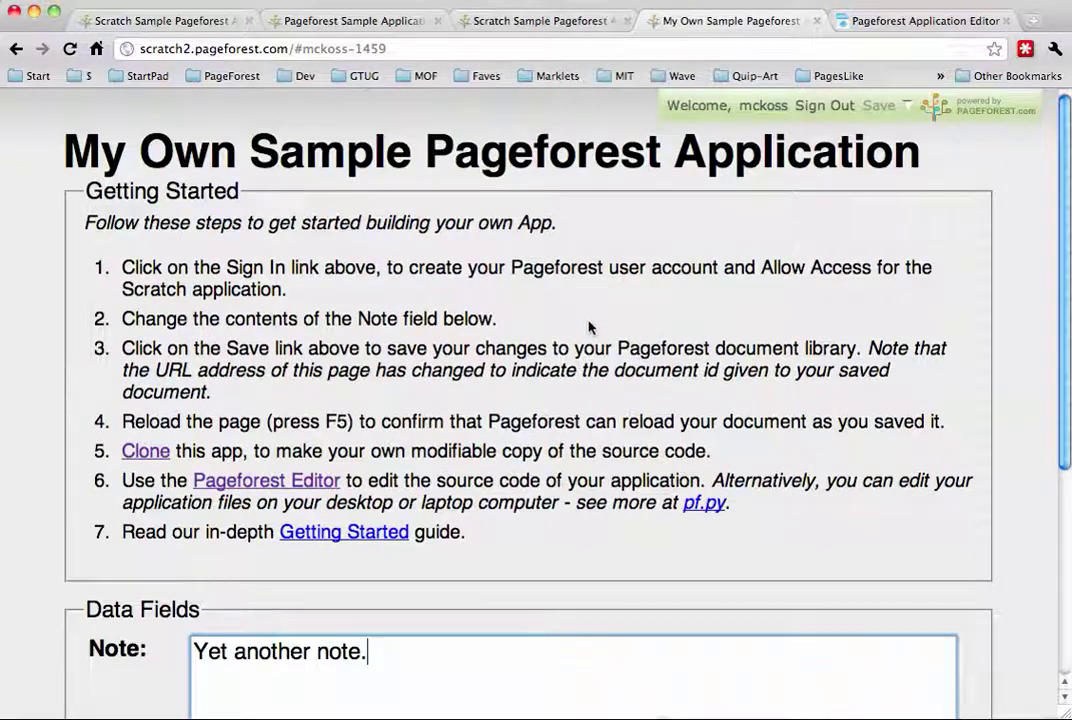